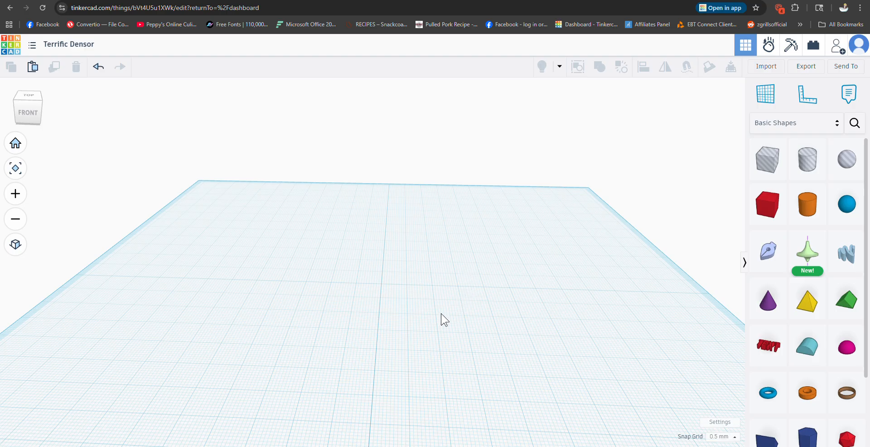
# Step: Try out a basic sphere on the workplane, checking its surface up close, and delete it
pyautogui.moveTo(444, 319); pyautogui.dragTo(446, 327, button='right')
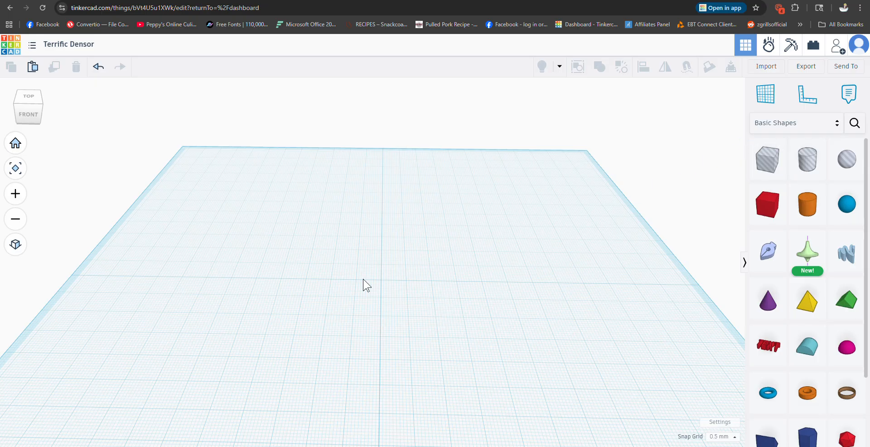
pyautogui.click(847, 206)
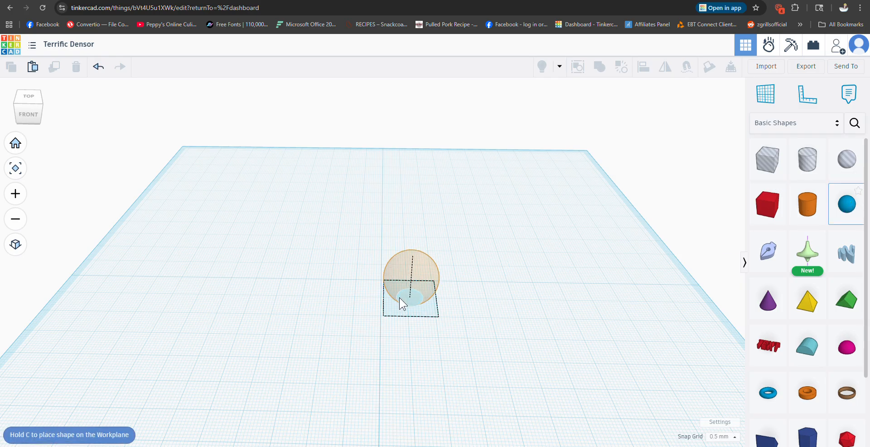
pyautogui.click(382, 291)
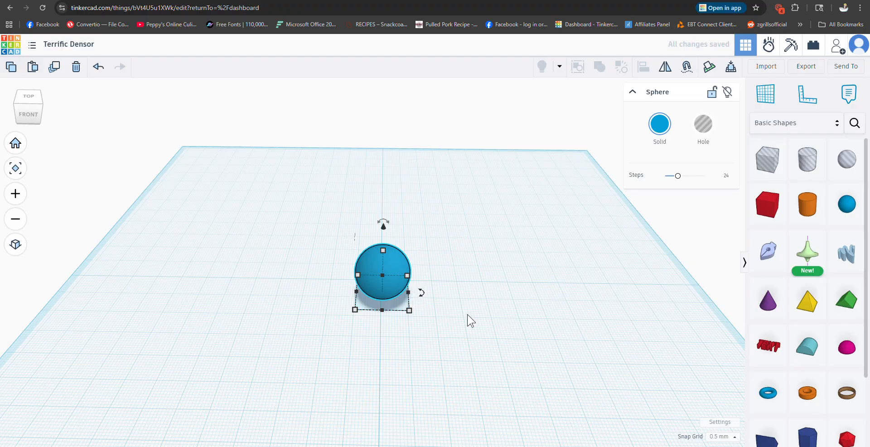
pyautogui.scroll(1, 471, 320)
pyautogui.scroll(6, 467, 319)
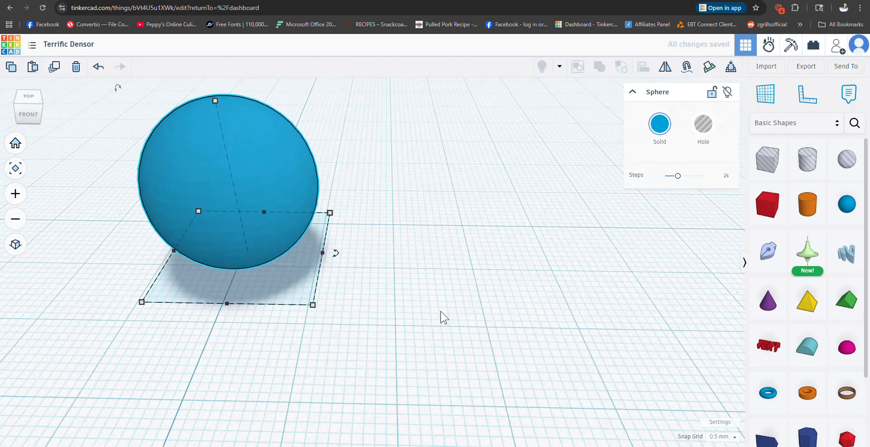
pyautogui.moveTo(413, 307); pyautogui.dragTo(429, 316, button='right')
pyautogui.scroll(3, 505, 307)
pyautogui.scroll(-2, 507, 306)
pyautogui.scroll(-2, 507, 305)
pyautogui.scroll(-2, 471, 315)
pyautogui.scroll(-3, 494, 320)
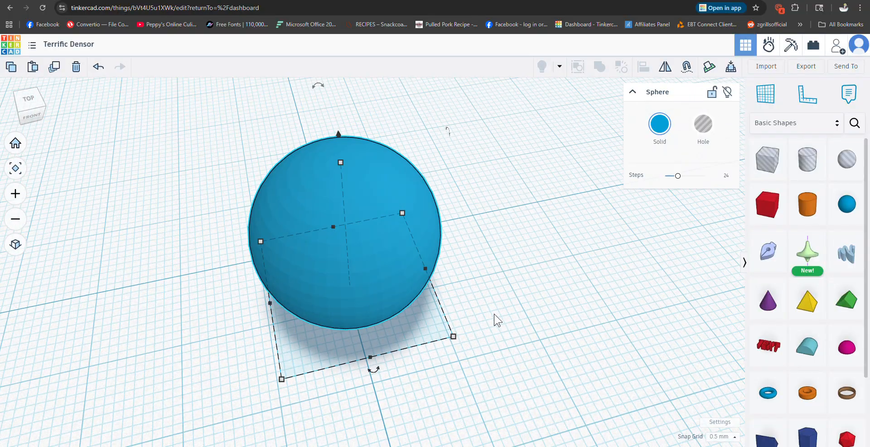
pyautogui.scroll(-1, 512, 315)
pyautogui.moveTo(534, 322); pyautogui.dragTo(495, 315, button='right')
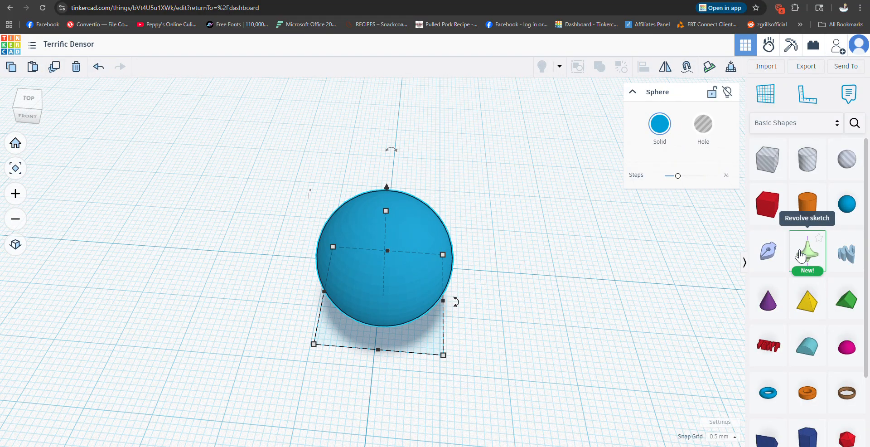
pyautogui.press('Delete')
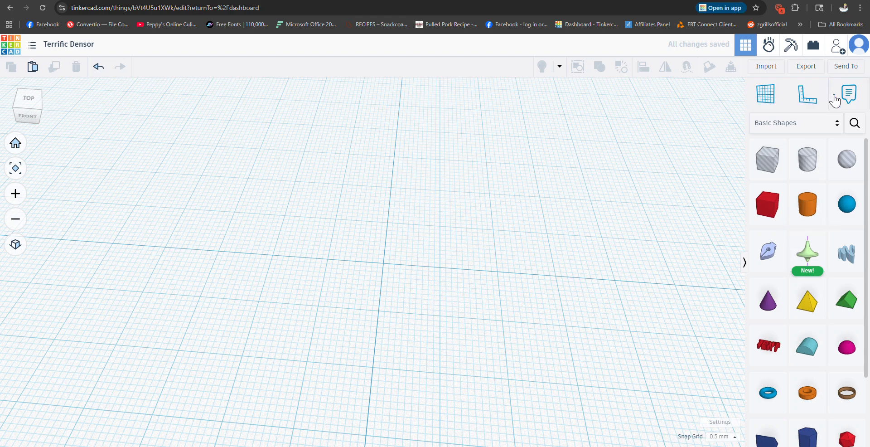
# Step: Search the community shapes for "hi res" and place the hi-res sphere ii on the workplane
pyautogui.click(854, 128)
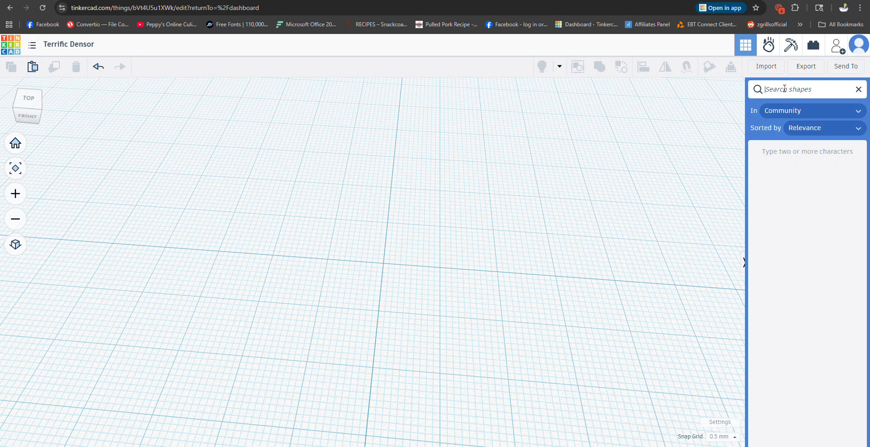
pyautogui.write('hi')
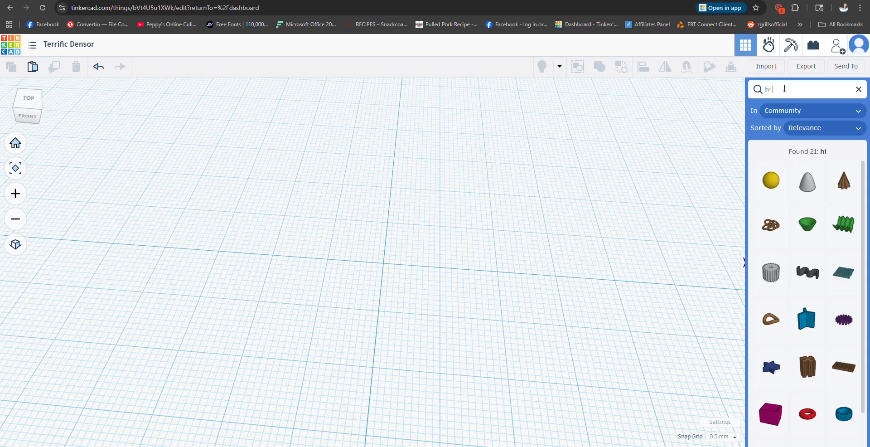
pyautogui.write(' res')
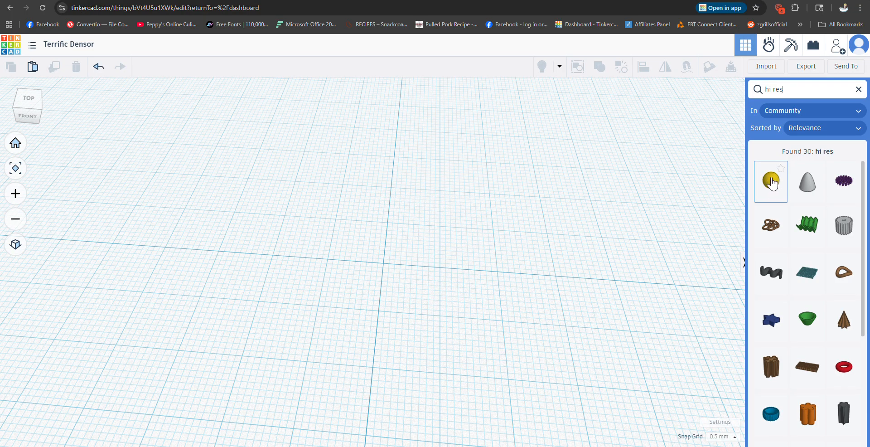
pyautogui.moveTo(773, 182); pyautogui.dragTo(383, 263)
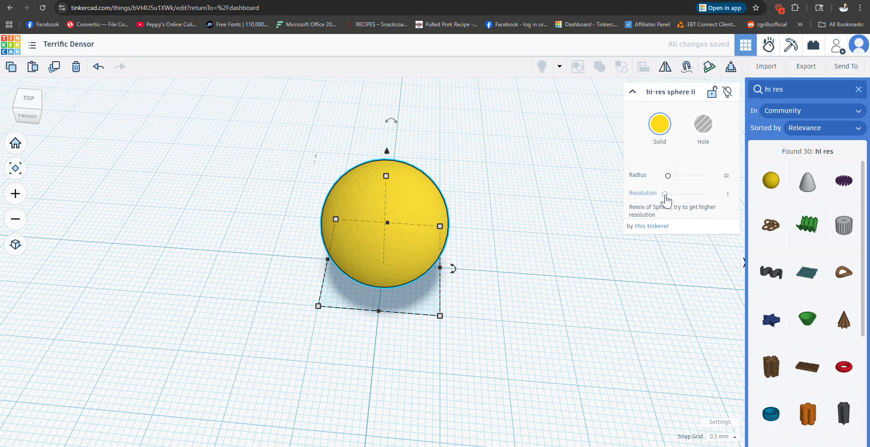
# Step: Set the hi-res sphere's resolution to 5 and check its surface smoothness up close
pyautogui.moveTo(665, 198); pyautogui.dragTo(732, 199)
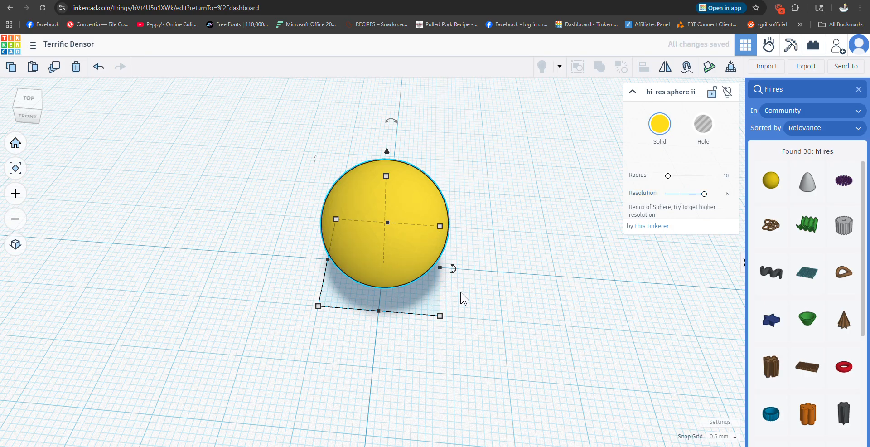
pyautogui.scroll(3, 505, 293)
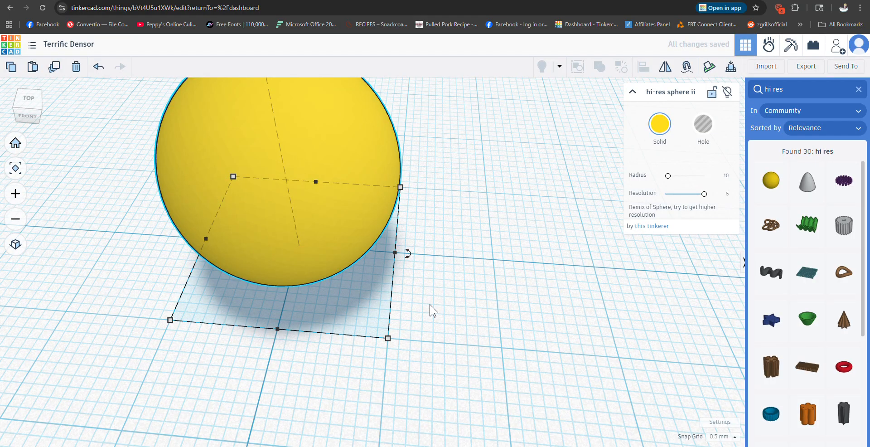
pyautogui.moveTo(430, 311); pyautogui.dragTo(459, 304, button='right')
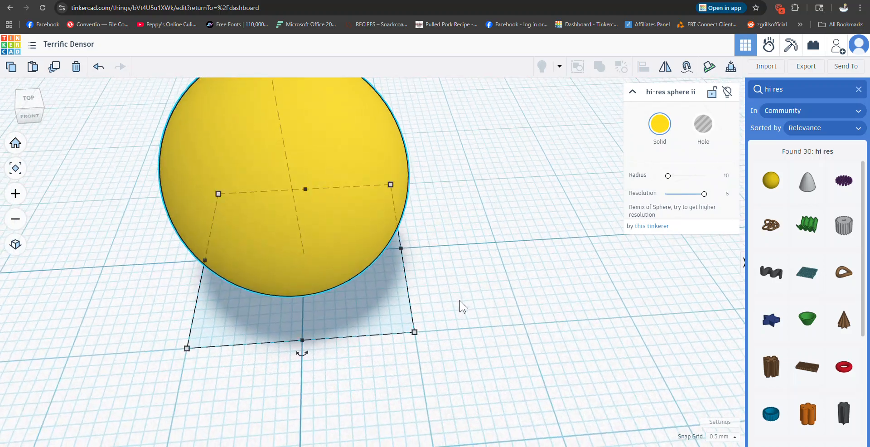
pyautogui.scroll(-3, 466, 305)
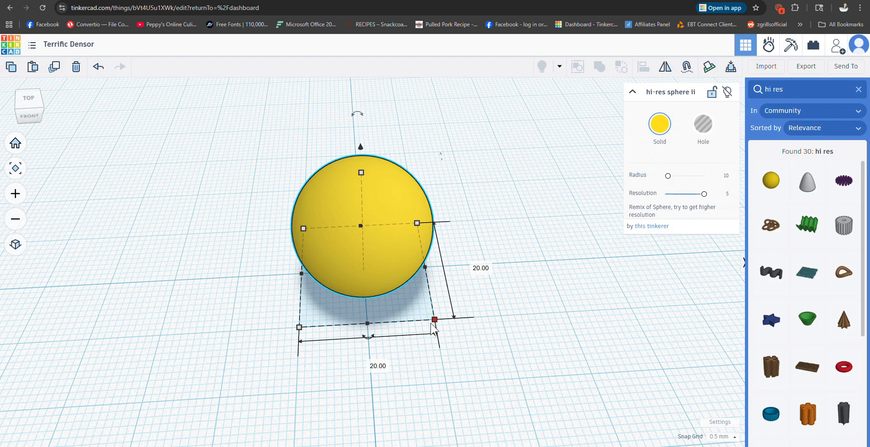
# Step: Set the hi-res sphere's radius to 25
pyautogui.click(725, 177)
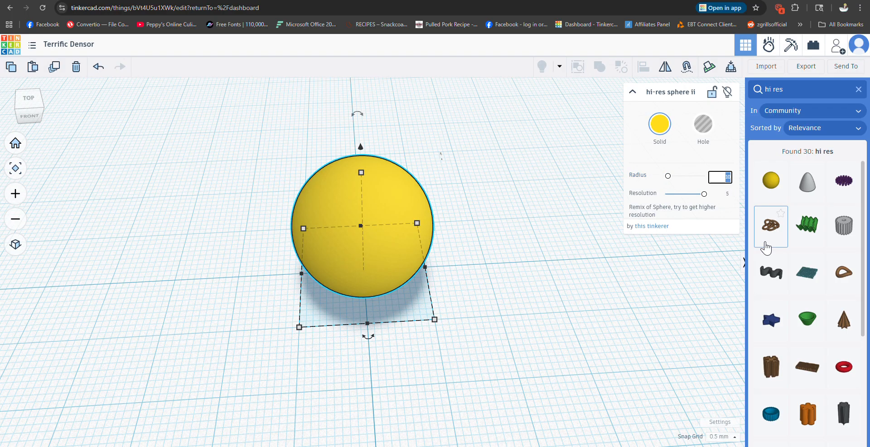
pyautogui.write('25')
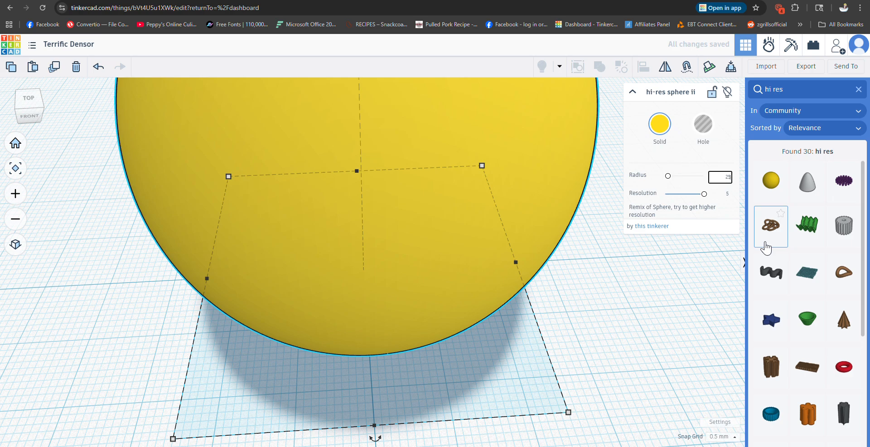
pyautogui.scroll(-2, 603, 353)
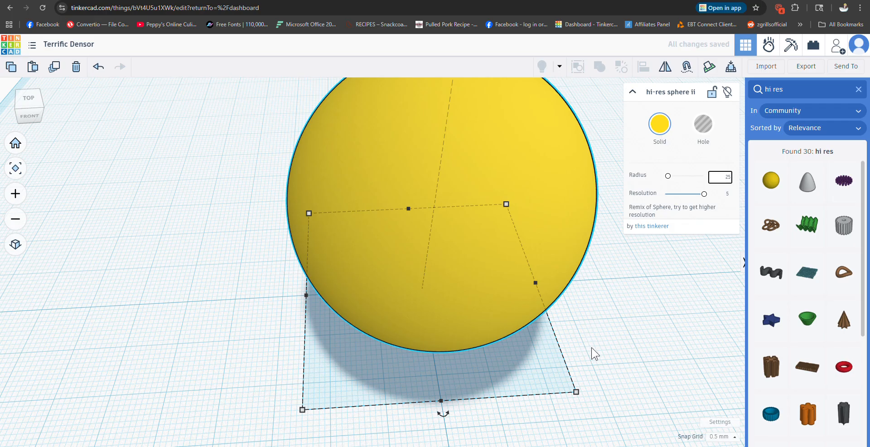
pyautogui.scroll(-2, 589, 358)
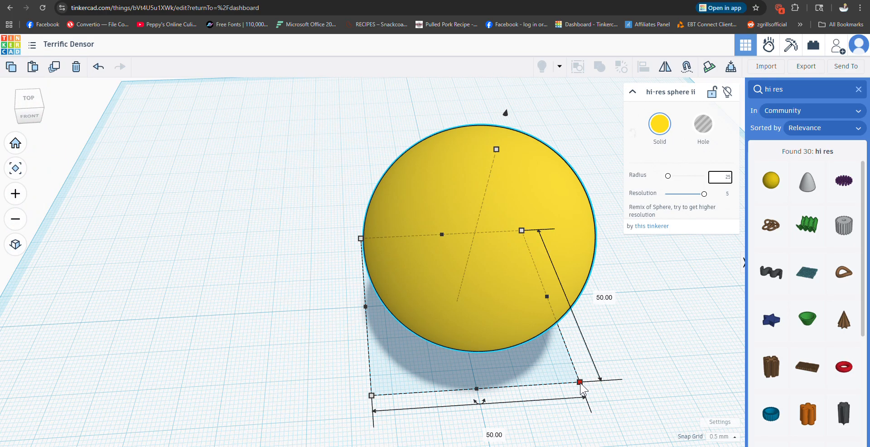
pyautogui.scroll(-1, 609, 322)
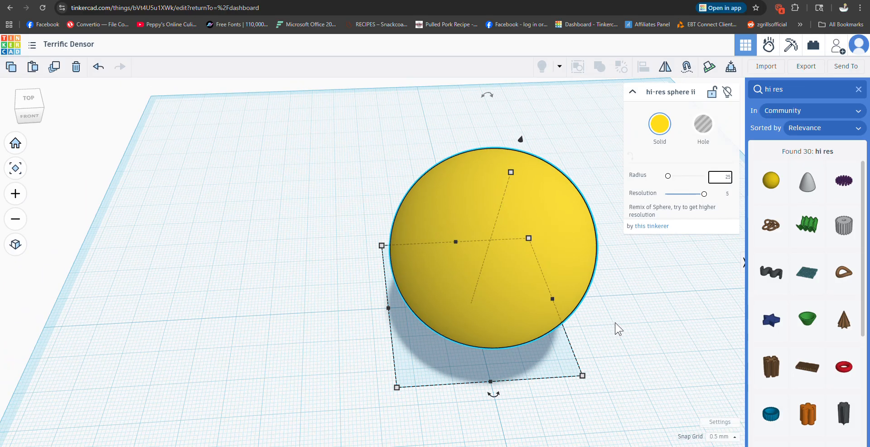
# Step: Close the shape search and collapse the sphere's properties
pyautogui.click(857, 91)
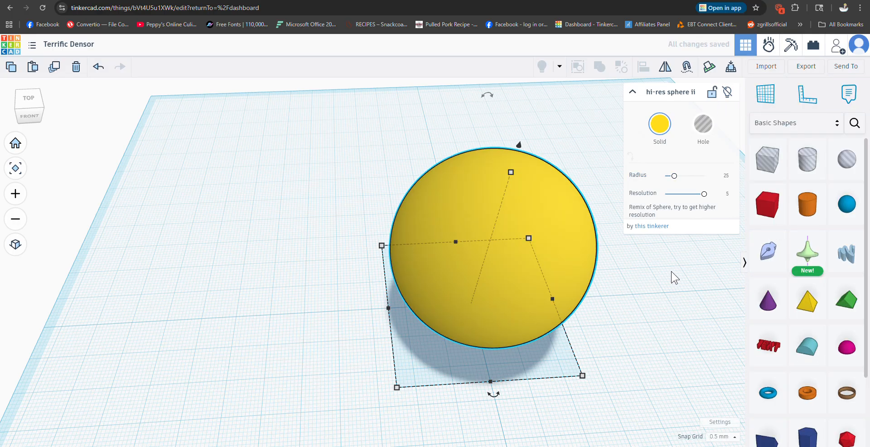
pyautogui.click(632, 95)
pyautogui.scroll(-1, 643, 262)
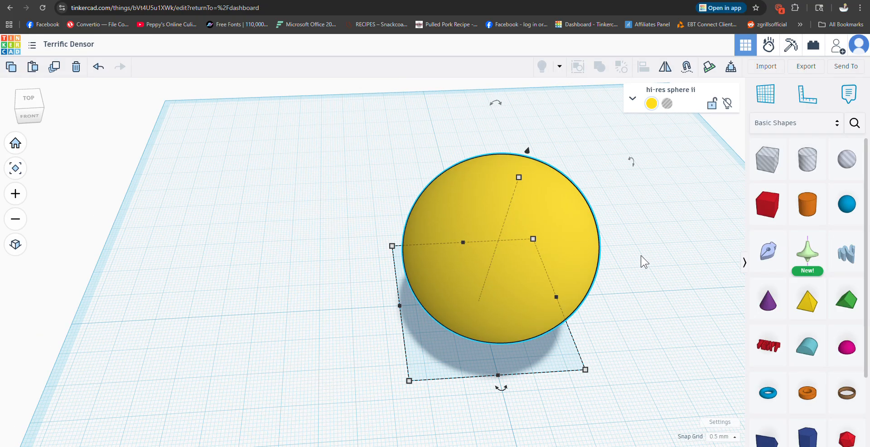
# Step: Add a hole box at the lower part of the sphere with a base of about 62 by 30.5 mm
pyautogui.moveTo(643, 262); pyautogui.dragTo(617, 239, button='right')
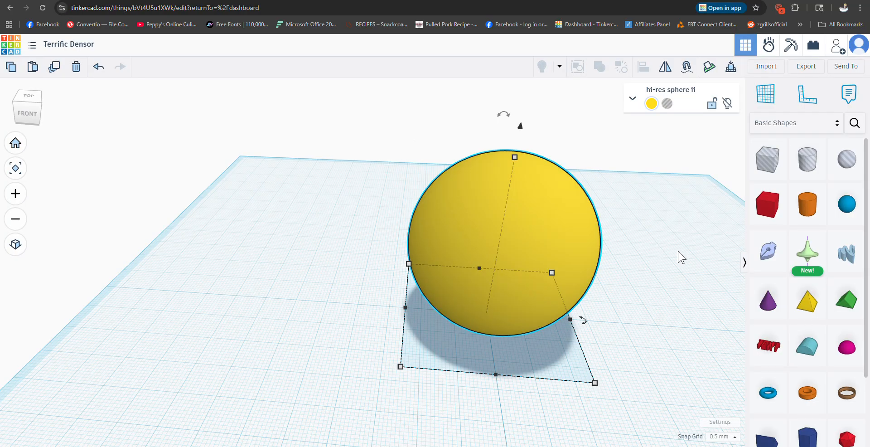
pyautogui.moveTo(678, 254); pyautogui.dragTo(692, 227, button='right')
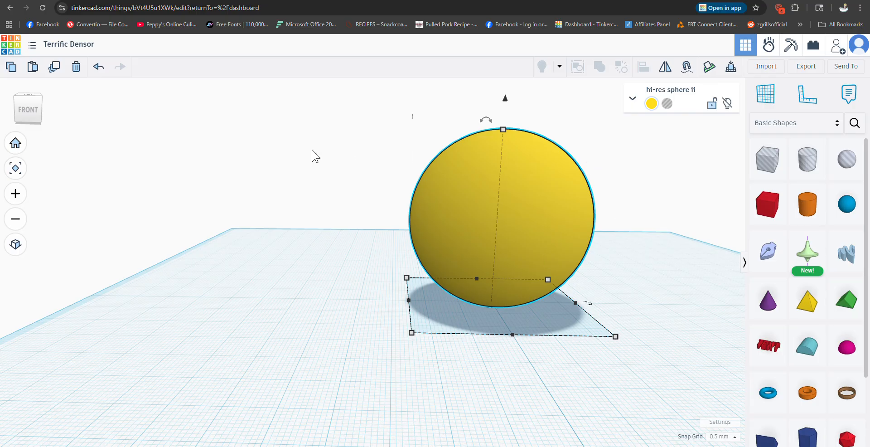
pyautogui.moveTo(615, 267)
pyautogui.mouseDown(button='right')
pyautogui.moveTo(636, 272)
pyautogui.moveTo(608, 266)
pyautogui.moveTo(631, 266)
pyautogui.mouseUp(button='right')
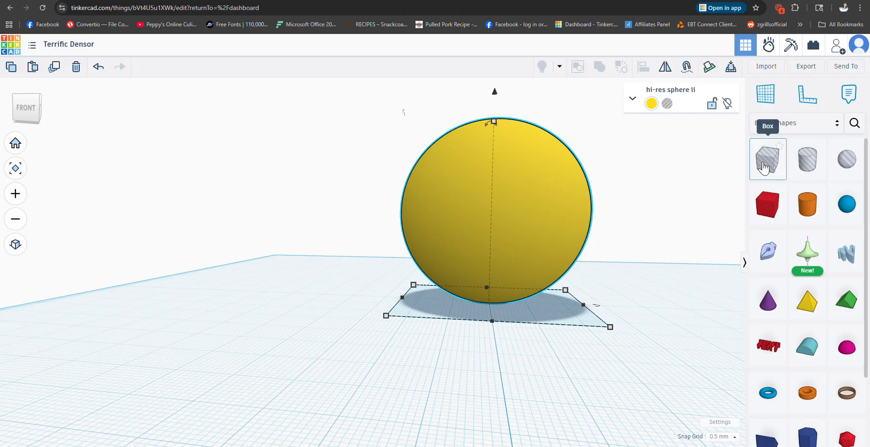
pyautogui.moveTo(764, 168); pyautogui.dragTo(651, 352)
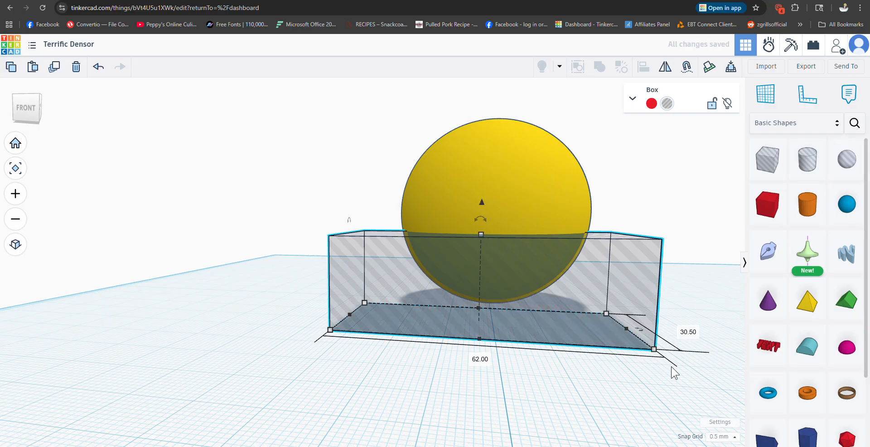
# Step: Enlarge the hole box's base to about 75 by 70.5 mm so it extends past the sphere on all sides
pyautogui.moveTo(684, 394); pyautogui.dragTo(480, 395, button='right')
pyautogui.moveTo(284, 358); pyautogui.dragTo(510, 368)
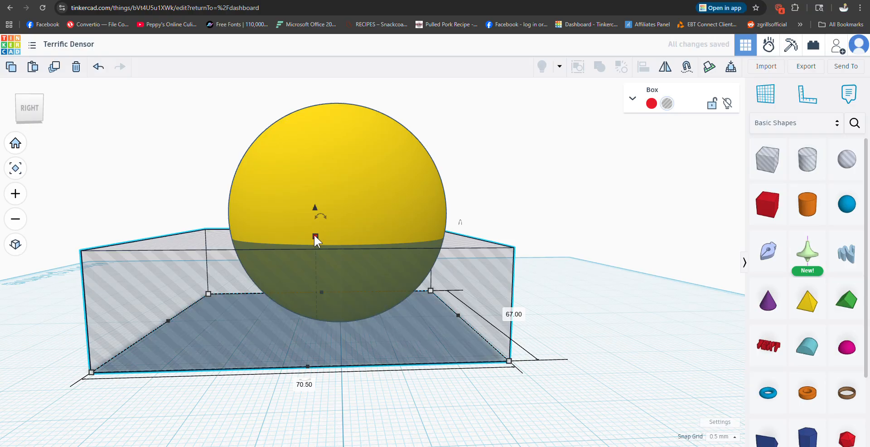
pyautogui.moveTo(322, 417); pyautogui.dragTo(512, 408, button='right')
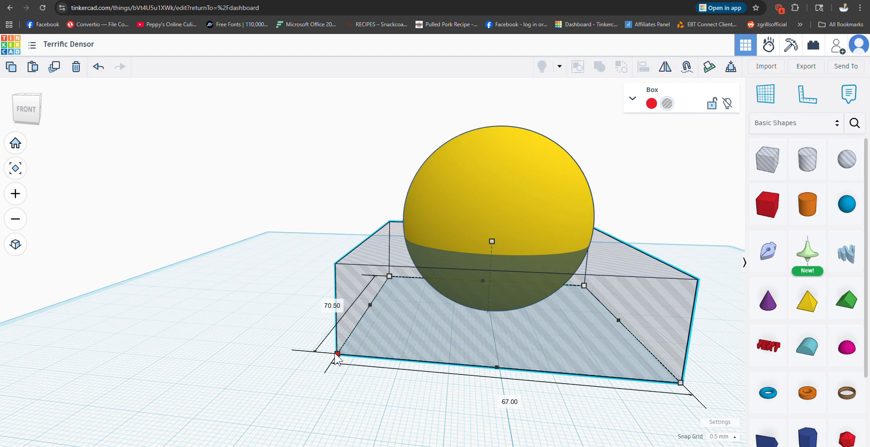
pyautogui.moveTo(337, 354); pyautogui.dragTo(302, 351)
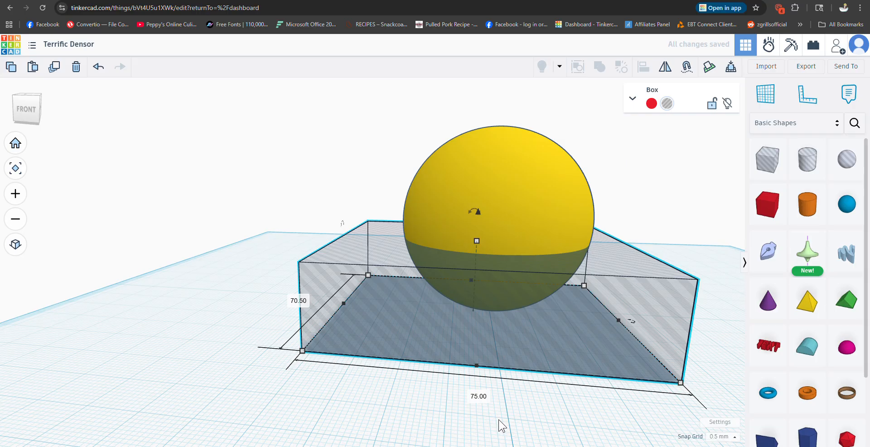
# Step: Duplicate the hole box and raise the copy over the sphere's upper part, leaving a middle band uncovered
pyautogui.moveTo(501, 426)
pyautogui.mouseDown(button='right')
pyautogui.moveTo(520, 413)
pyautogui.moveTo(509, 417)
pyautogui.mouseUp(button='right')
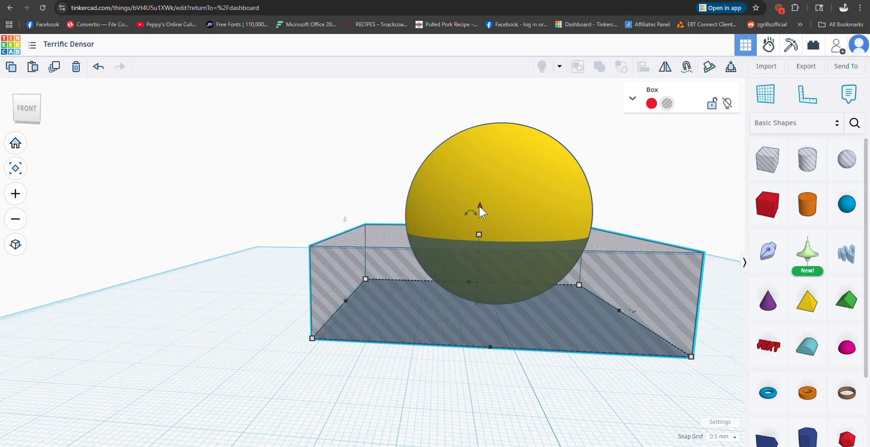
pyautogui.moveTo(479, 205); pyautogui.dragTo(501, 91)
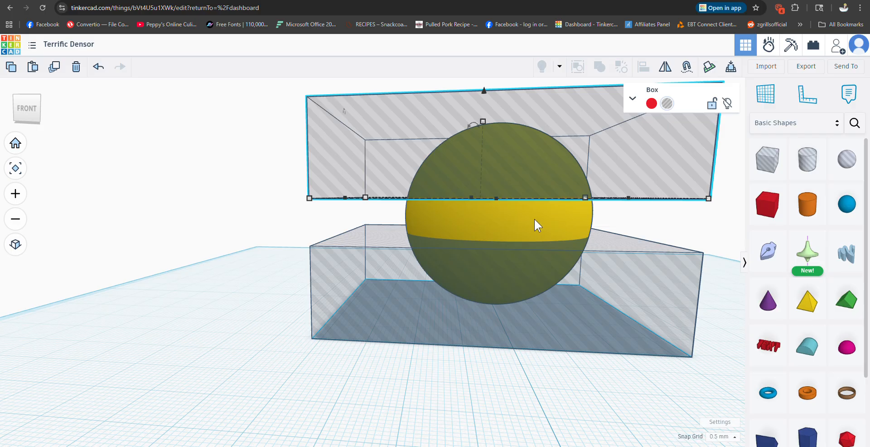
# Step: Group the sphere with both hole boxes to cut away its upper and lower parts, keeping the middle band
pyautogui.scroll(-2, 573, 321)
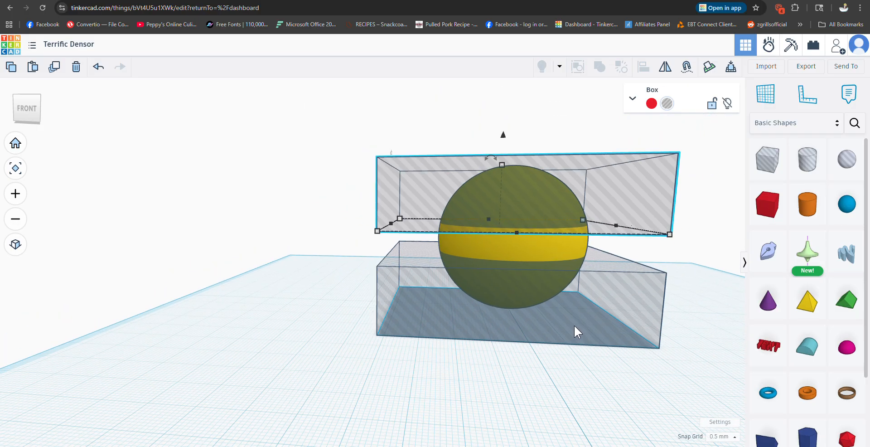
pyautogui.scroll(-1, 555, 378)
pyautogui.moveTo(553, 372)
pyautogui.mouseDown(button='right')
pyautogui.moveTo(568, 373)
pyautogui.moveTo(560, 370)
pyautogui.mouseUp(button='right')
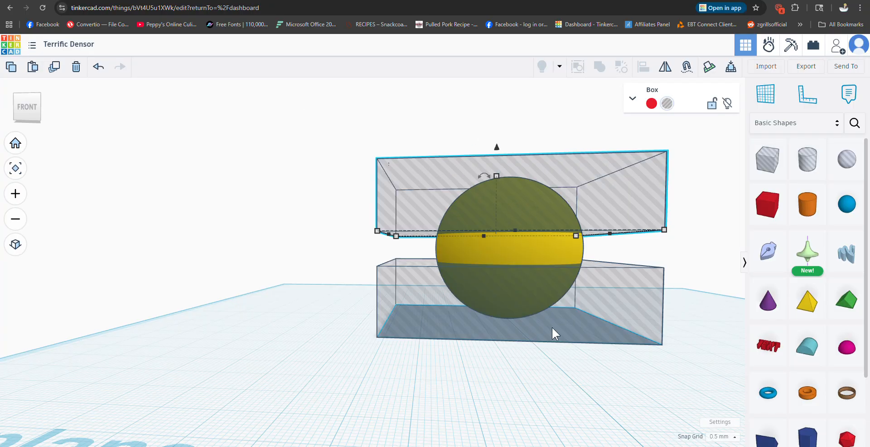
pyautogui.moveTo(308, 105); pyautogui.dragTo(693, 371)
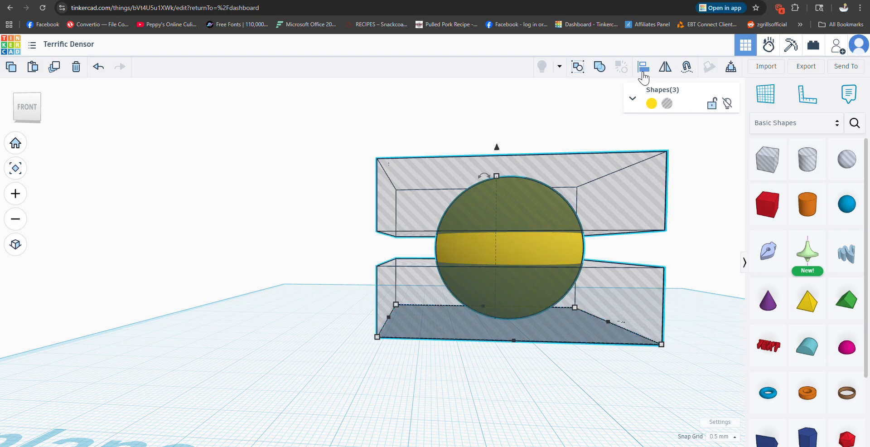
pyautogui.click(606, 70)
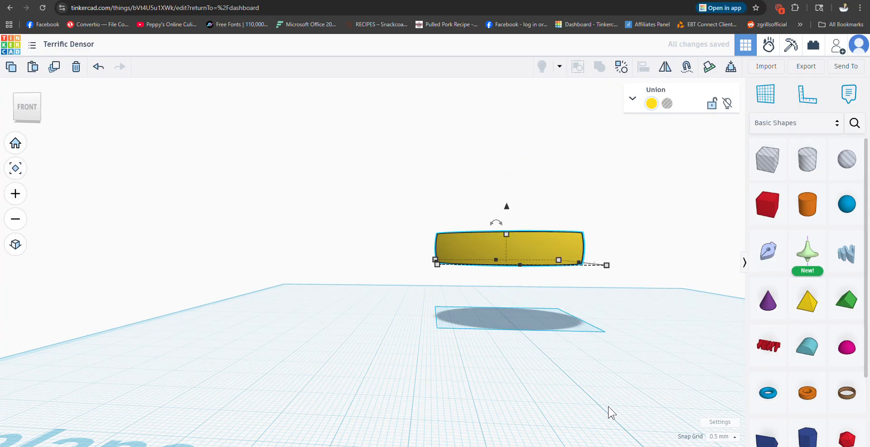
# Step: Drop the trimmed yellow band onto the workplane and set its height to 2 mm
pyautogui.press('d')
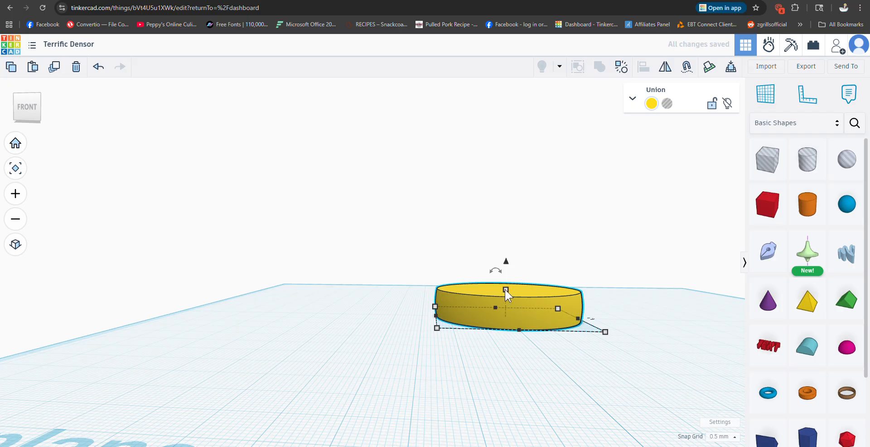
pyautogui.moveTo(505, 289)
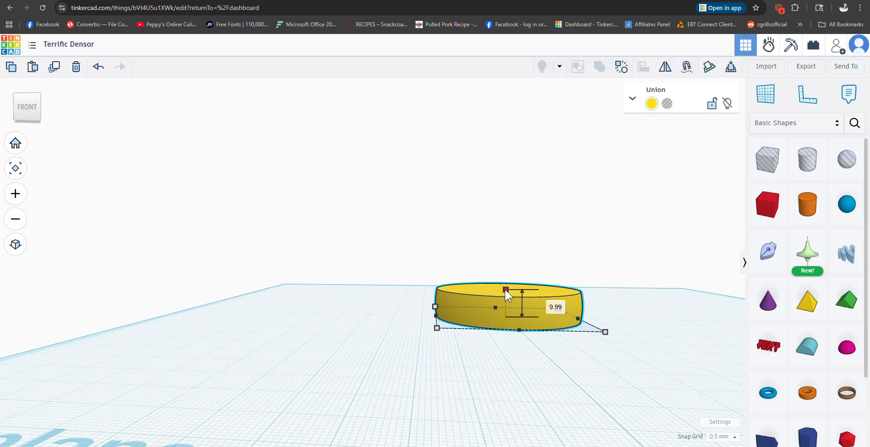
pyautogui.click(551, 303)
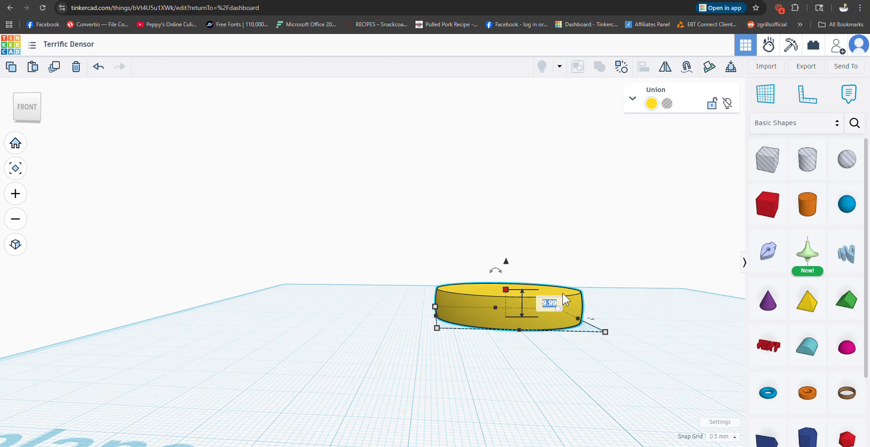
pyautogui.write('2')
pyautogui.press('Return')
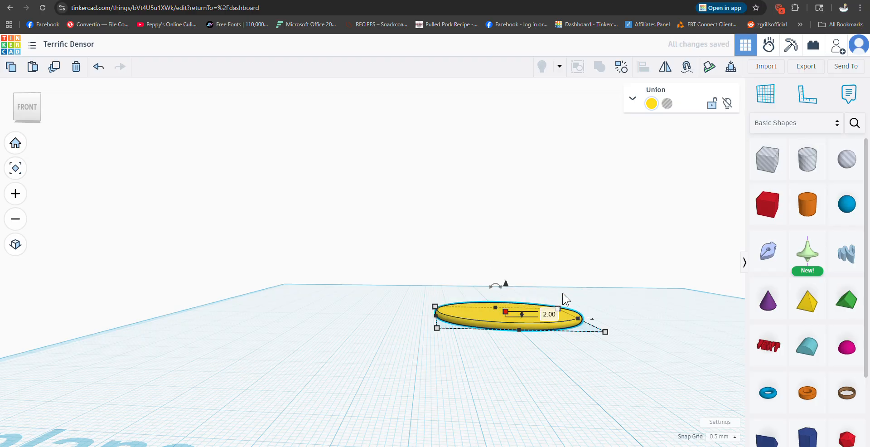
pyautogui.scroll(4, 550, 322)
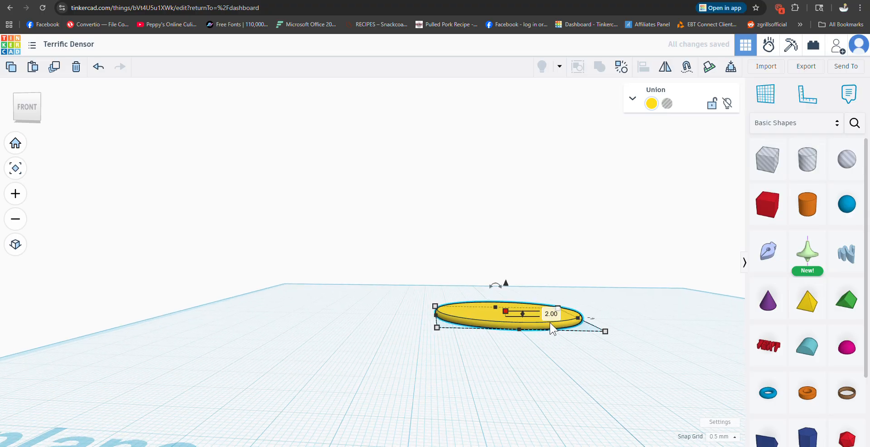
# Step: Place a hole cylinder on the workplane beside the flattened yellow disc
pyautogui.moveTo(471, 351); pyautogui.dragTo(514, 390, button='right')
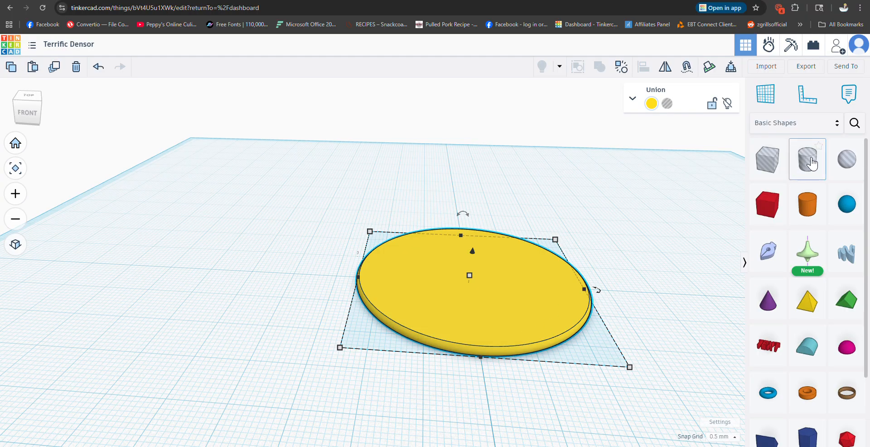
pyautogui.moveTo(809, 161); pyautogui.dragTo(312, 284)
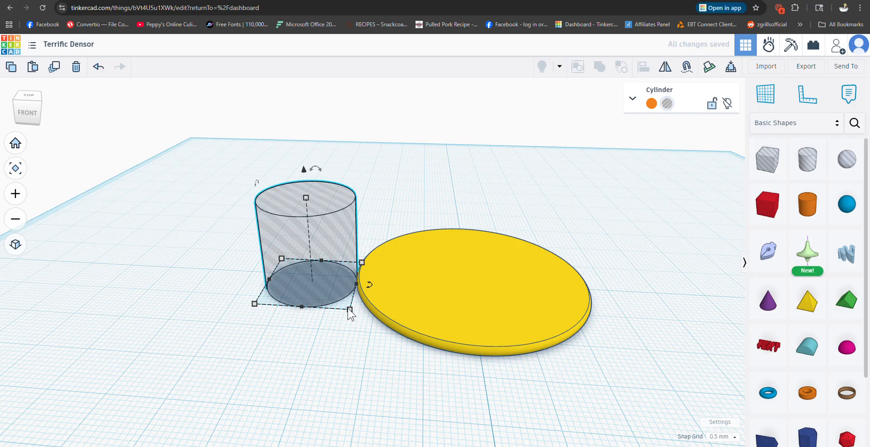
pyautogui.moveTo(350, 312)
pyautogui.click(290, 334)
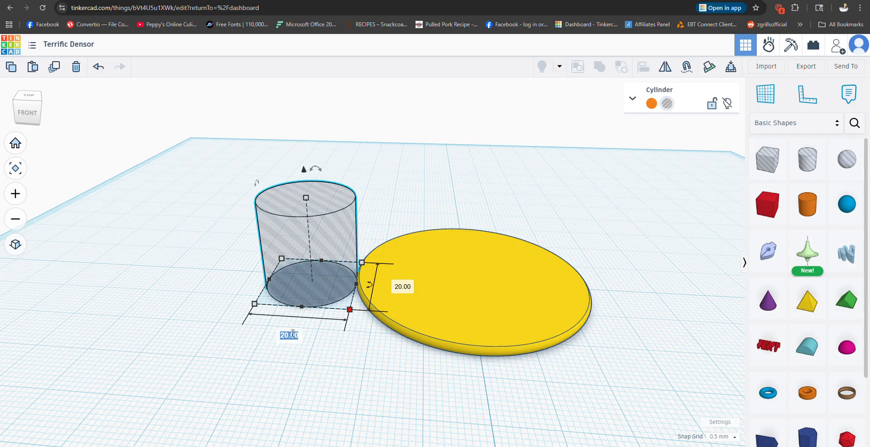
pyautogui.click(384, 216)
pyautogui.press('n')
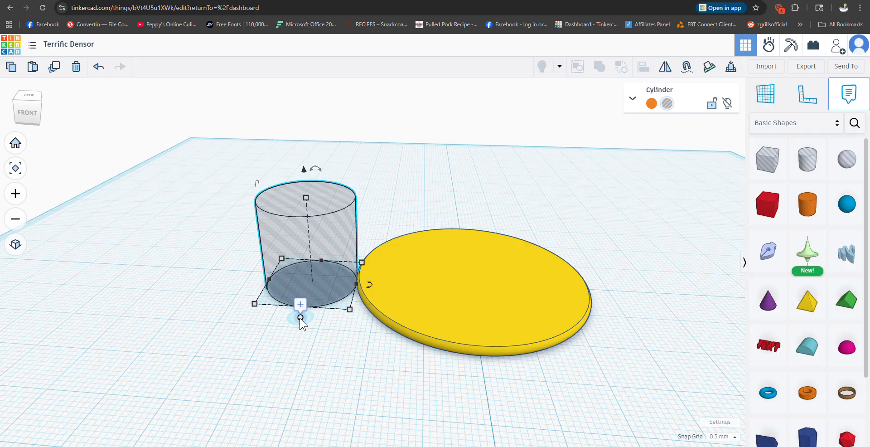
pyautogui.click(149, 316)
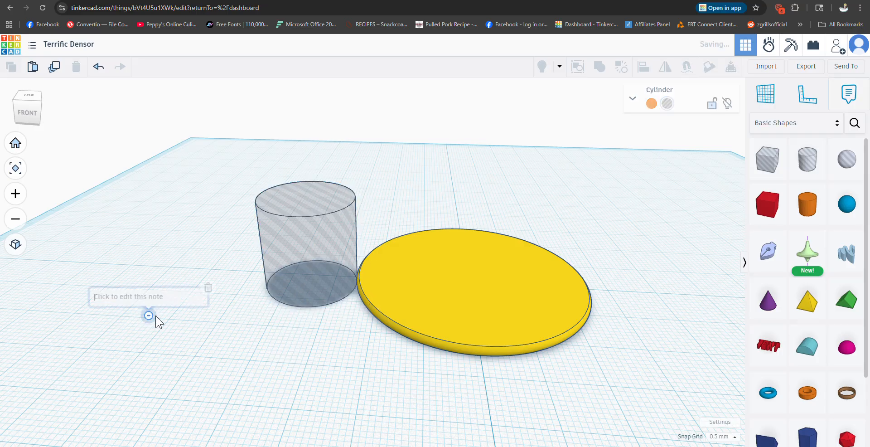
pyautogui.click(208, 287)
# Step: Set the hole cylinder's base to 1 by 1 mm
pyautogui.click(273, 261)
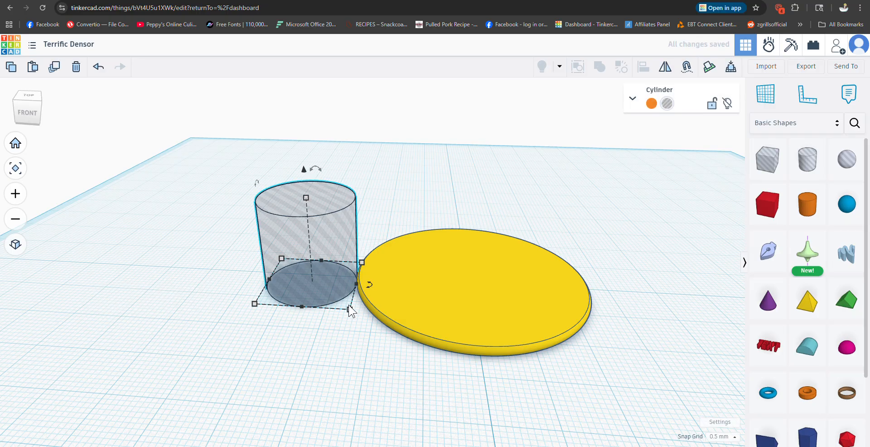
pyautogui.moveTo(350, 308)
pyautogui.click(292, 336)
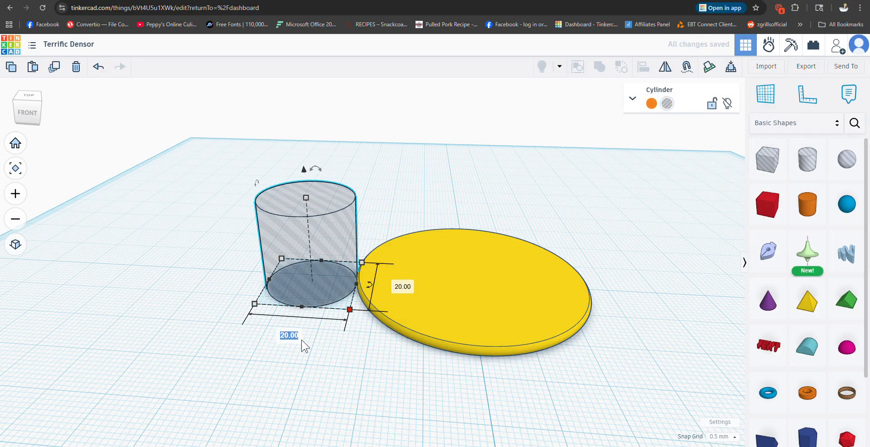
pyautogui.write('1.0')
pyautogui.press('Return')
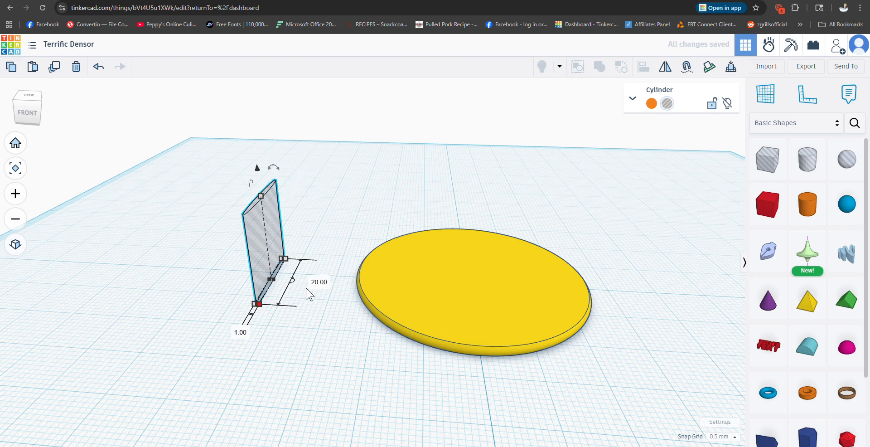
pyautogui.click(316, 282)
pyautogui.write('1.0')
pyautogui.press('Return')
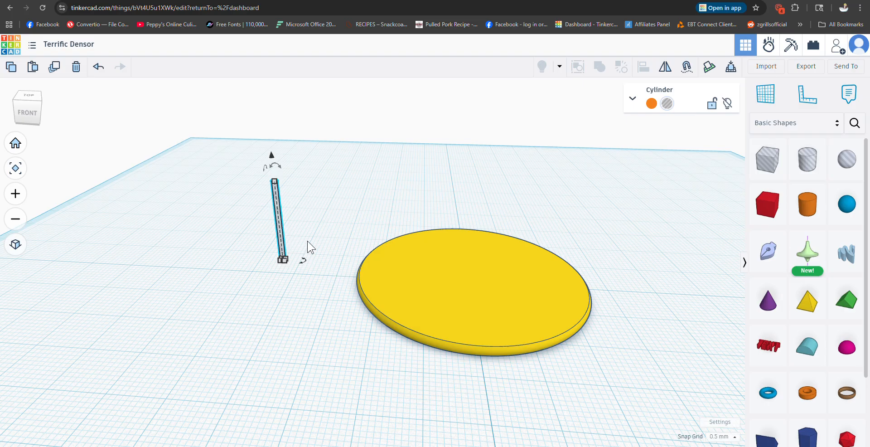
# Step: Align the thin hole cylinder with the yellow disc so it sits flush at the disc's left edge, centred front to back
pyautogui.scroll(5, 310, 236)
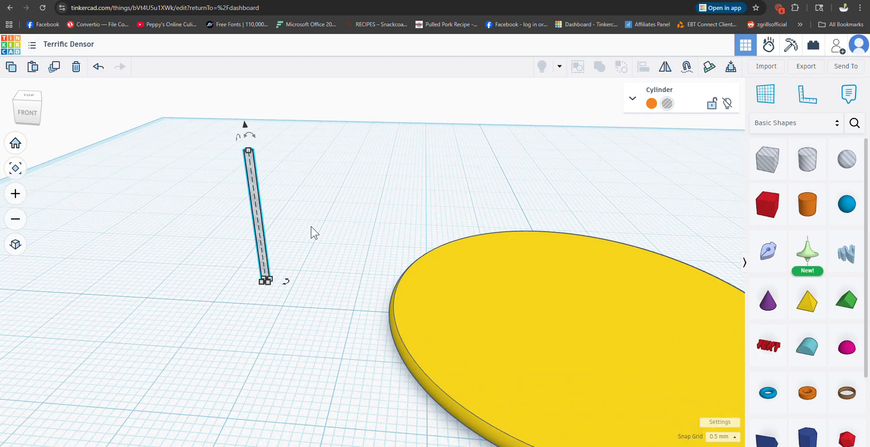
pyautogui.scroll(-5, 307, 235)
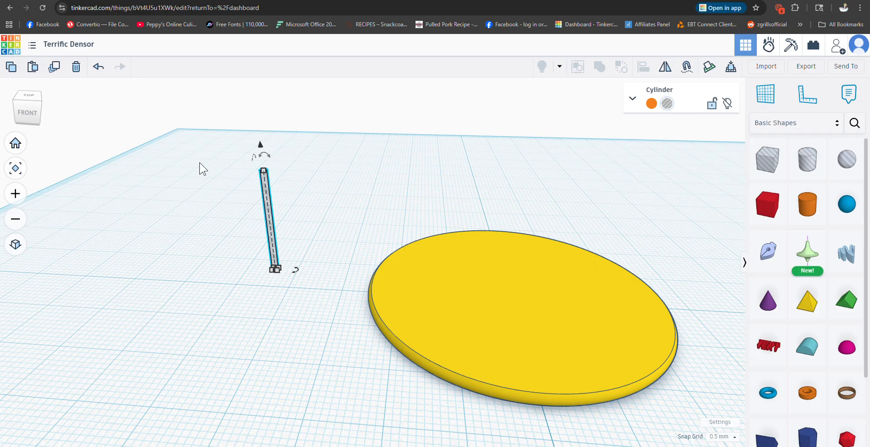
pyautogui.scroll(-3, 233, 225)
pyautogui.moveTo(179, 140); pyautogui.dragTo(561, 365)
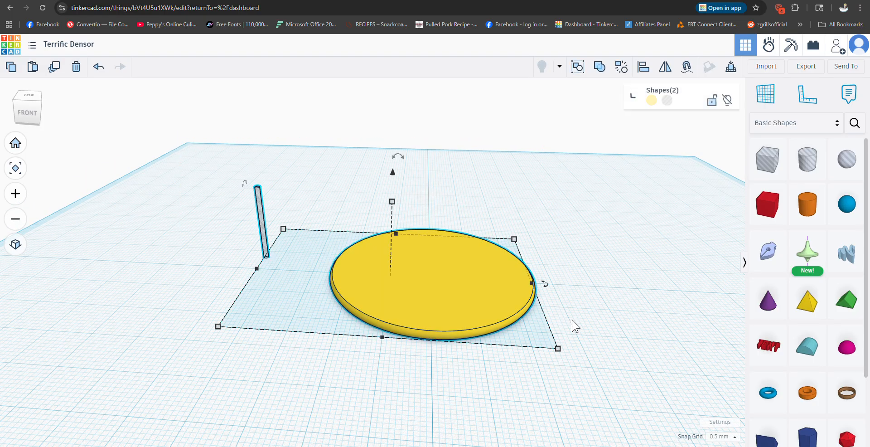
pyautogui.click(644, 68)
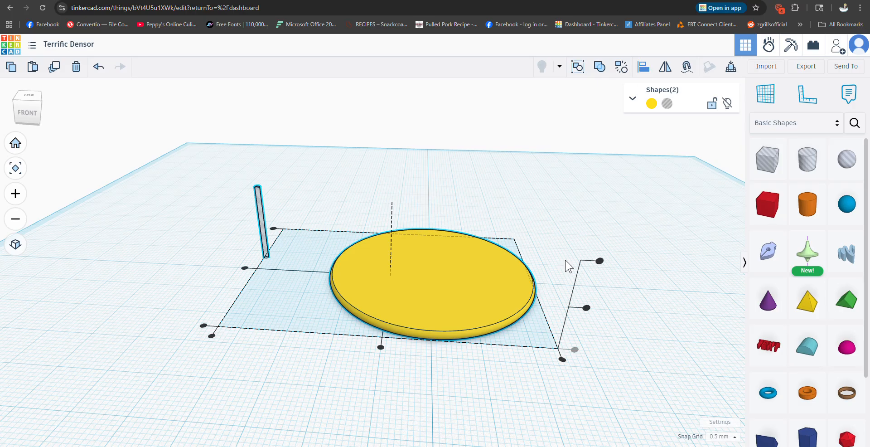
pyautogui.click(380, 347)
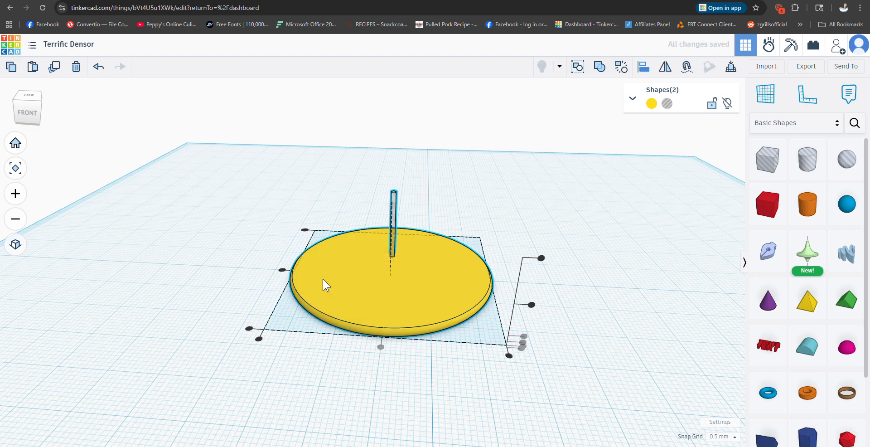
pyautogui.click(282, 270)
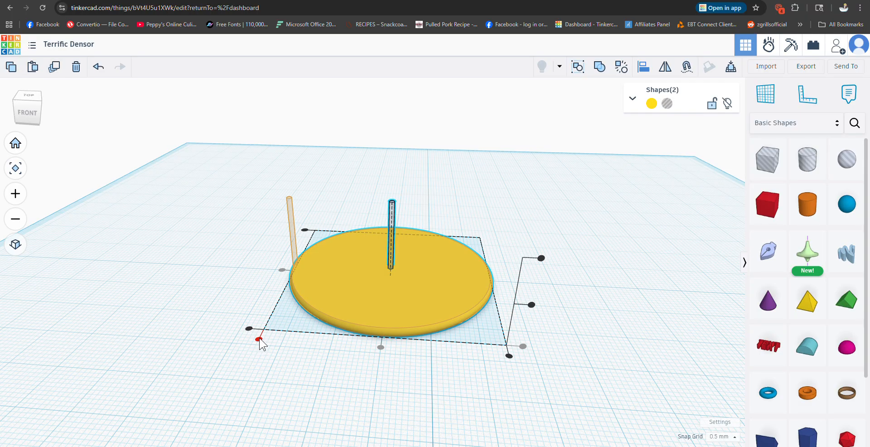
pyautogui.click(258, 339)
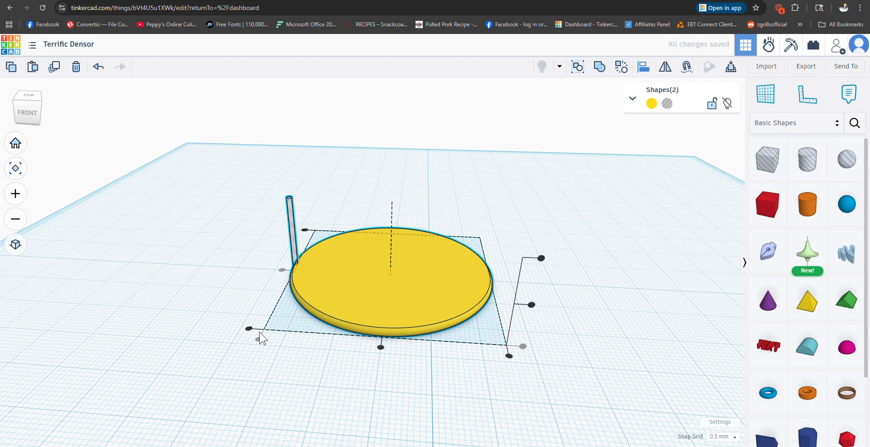
# Step: Examine from several angles how the thin hole cylinder overlaps the yellow disc's rounded edge
pyautogui.scroll(1, 302, 355)
pyautogui.scroll(2, 303, 352)
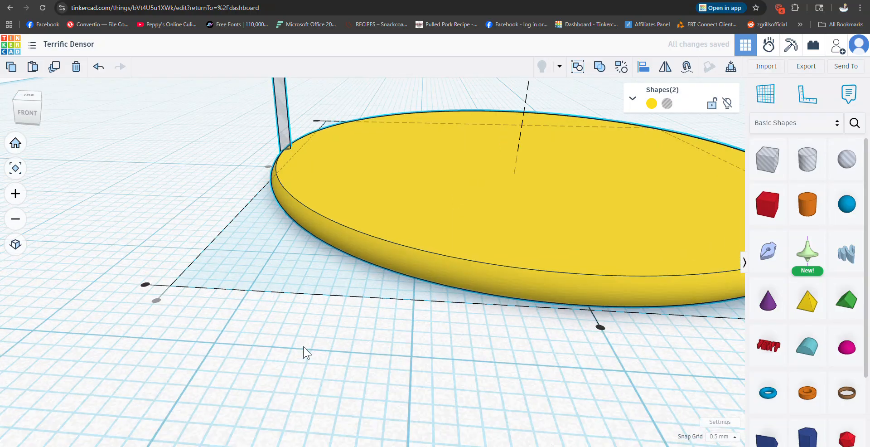
pyautogui.scroll(1, 313, 384)
pyautogui.scroll(-2, 312, 383)
pyautogui.moveTo(311, 379); pyautogui.dragTo(533, 382, button='right')
pyautogui.scroll(2, 305, 266)
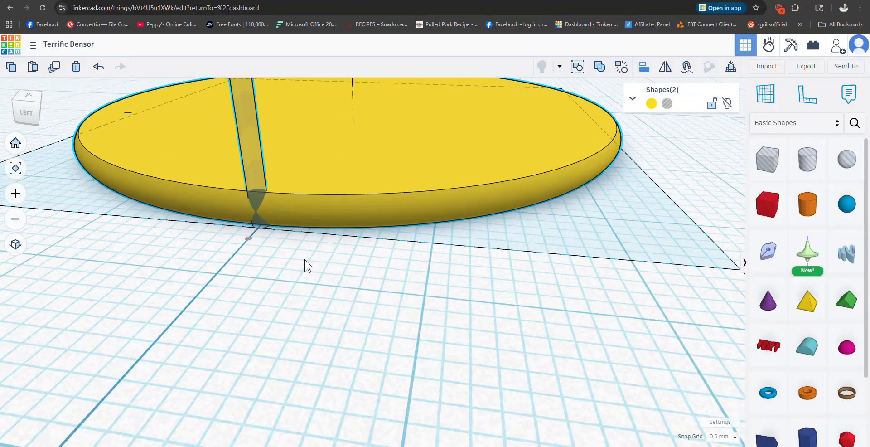
pyautogui.moveTo(259, 210); pyautogui.dragTo(351, 181, button='right')
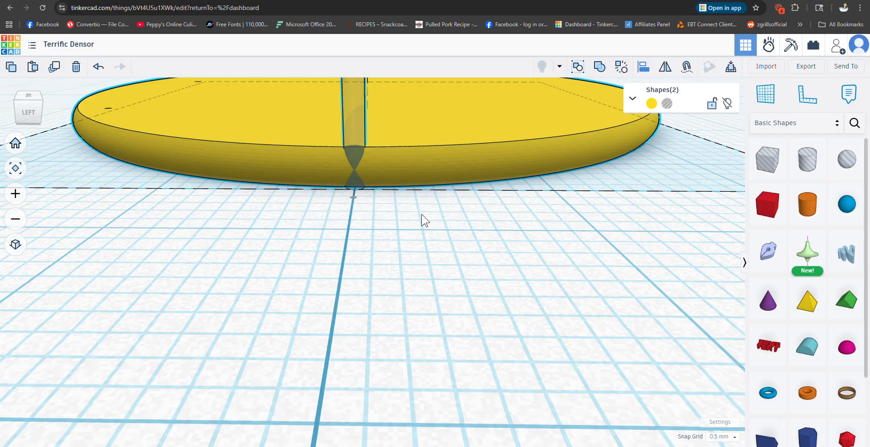
pyautogui.scroll(-3, 516, 252)
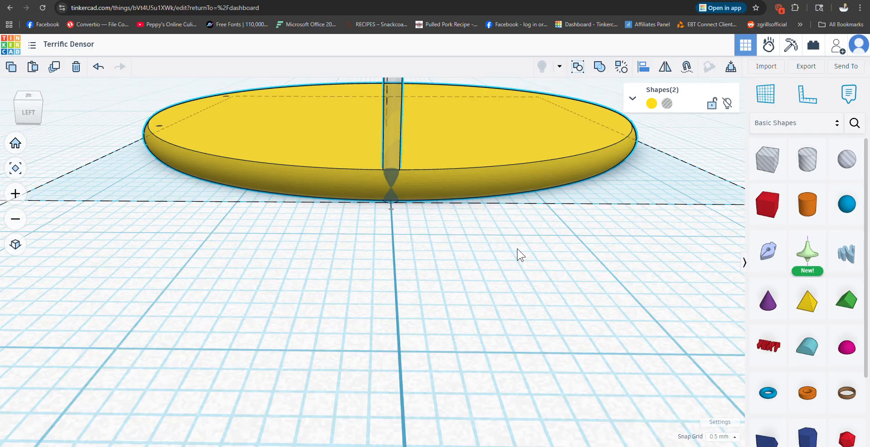
pyautogui.moveTo(536, 257); pyautogui.dragTo(511, 258, button='right')
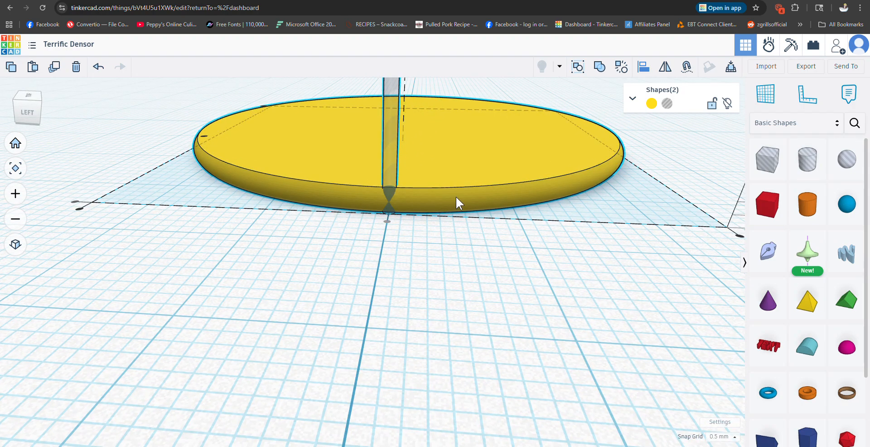
pyautogui.moveTo(530, 295); pyautogui.dragTo(496, 307, button='right')
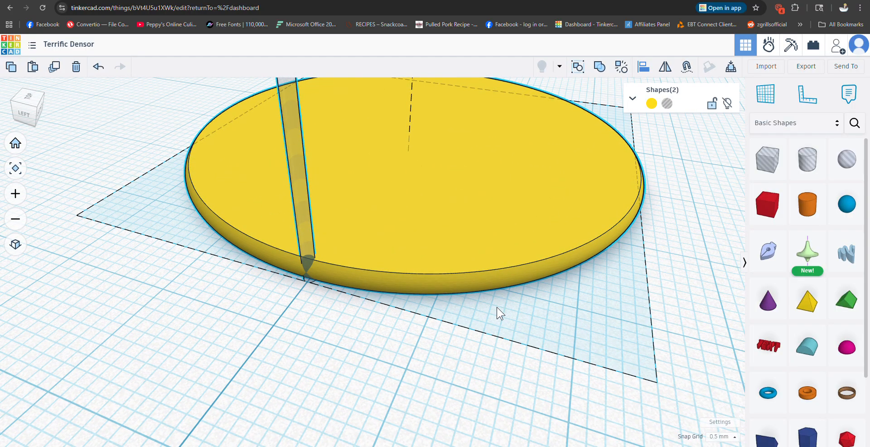
pyautogui.scroll(-3, 496, 306)
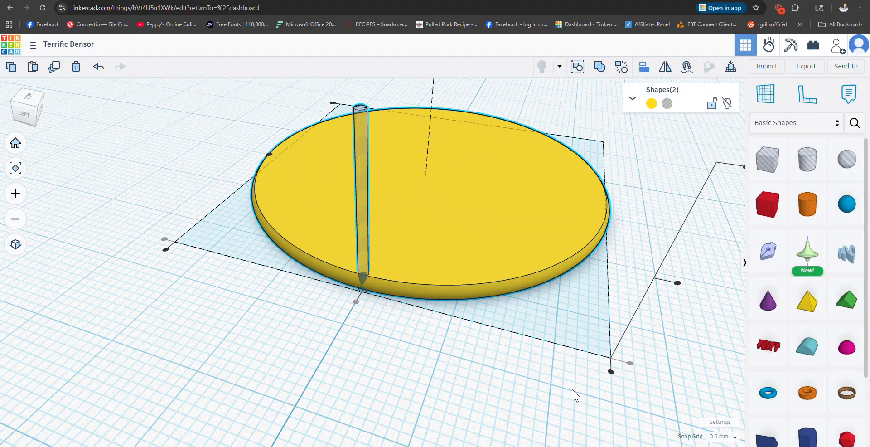
pyautogui.moveTo(574, 395); pyautogui.dragTo(441, 393, button='right')
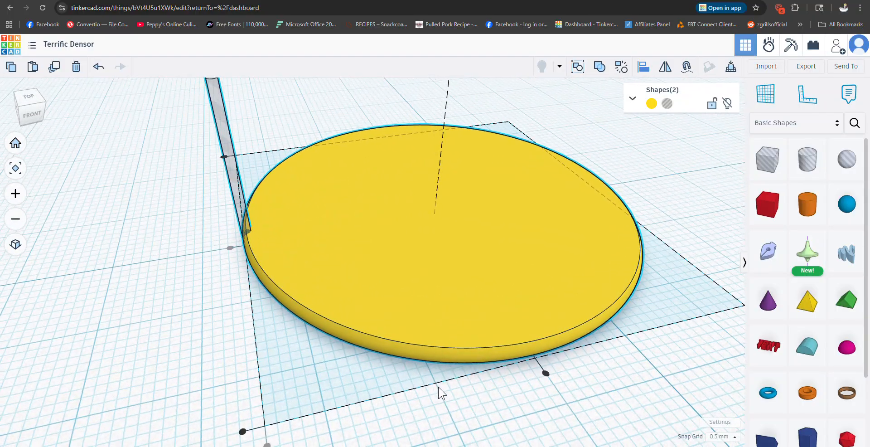
pyautogui.scroll(5, 169, 285)
pyautogui.scroll(-3, 294, 346)
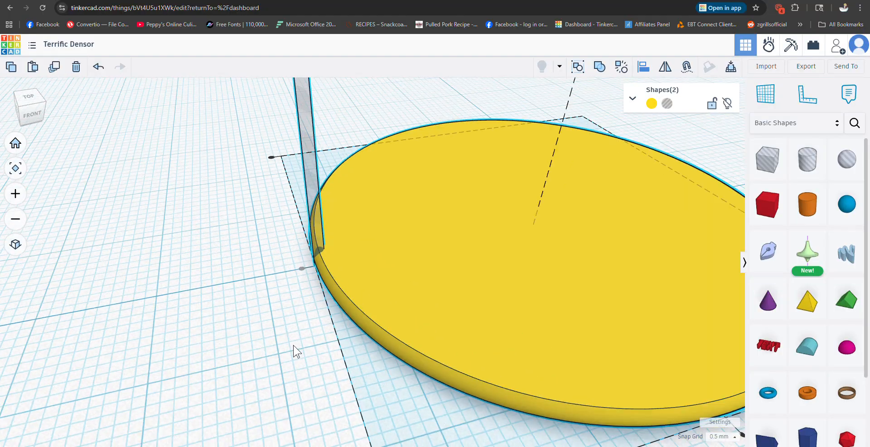
pyautogui.moveTo(293, 345); pyautogui.dragTo(257, 359, button='right')
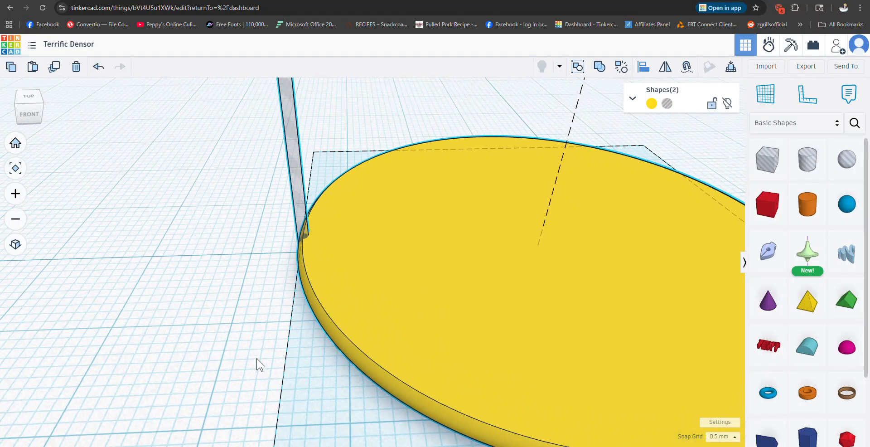
pyautogui.scroll(-4, 262, 360)
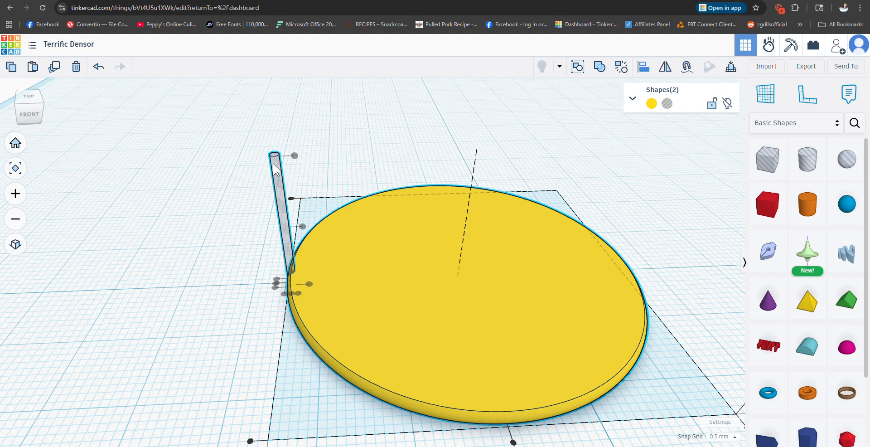
# Step: Nudge only the hole cylinder 0.5 mm outward from the yellow disc's edge
pyautogui.click(252, 177)
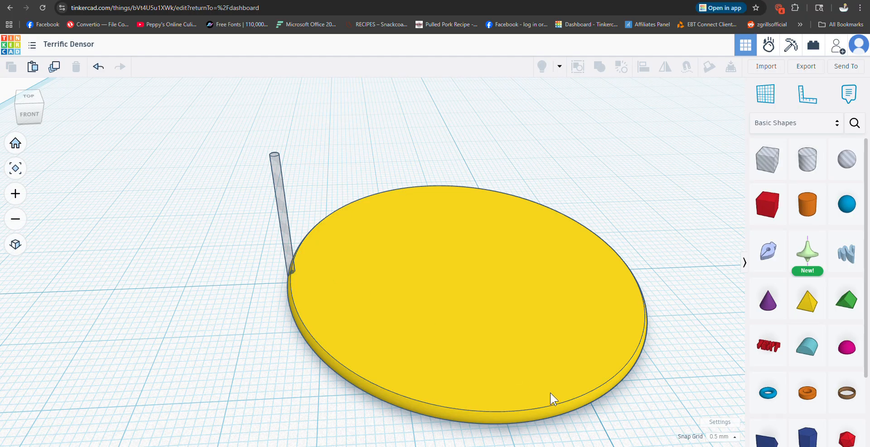
pyautogui.click(281, 204)
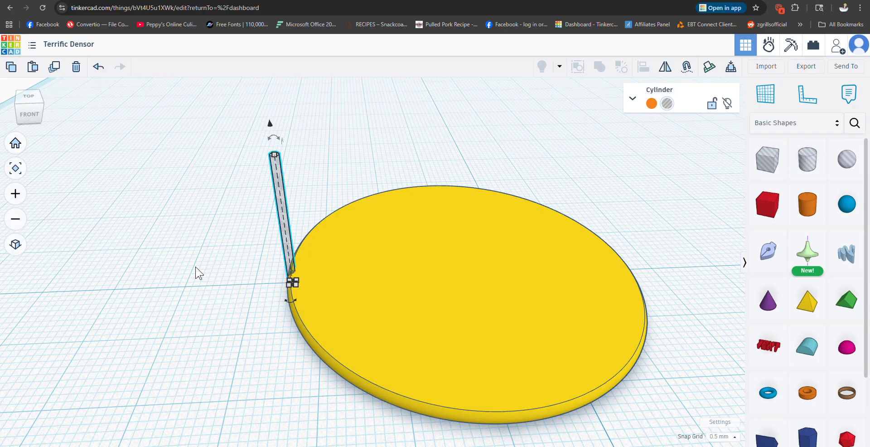
pyautogui.press('Left')
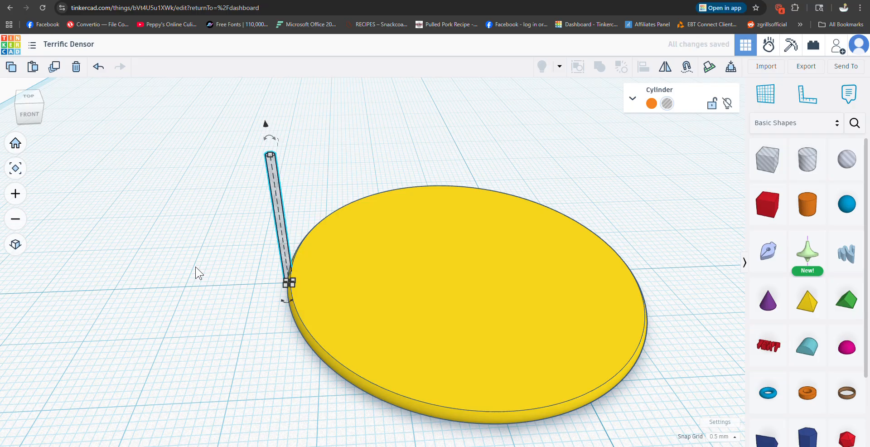
pyautogui.scroll(5, 183, 324)
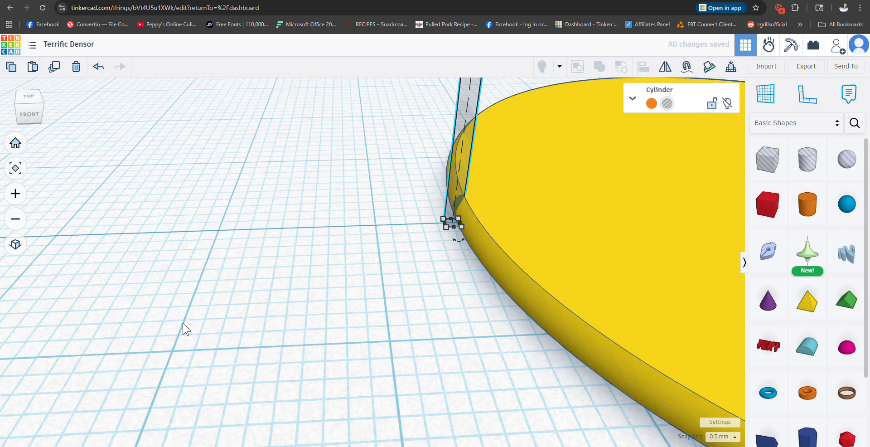
# Step: Duplicate the thin hole cylinder in place and move the copy 50 mm straight across to the disc's opposite edge
pyautogui.moveTo(497, 321); pyautogui.dragTo(464, 321, button='right')
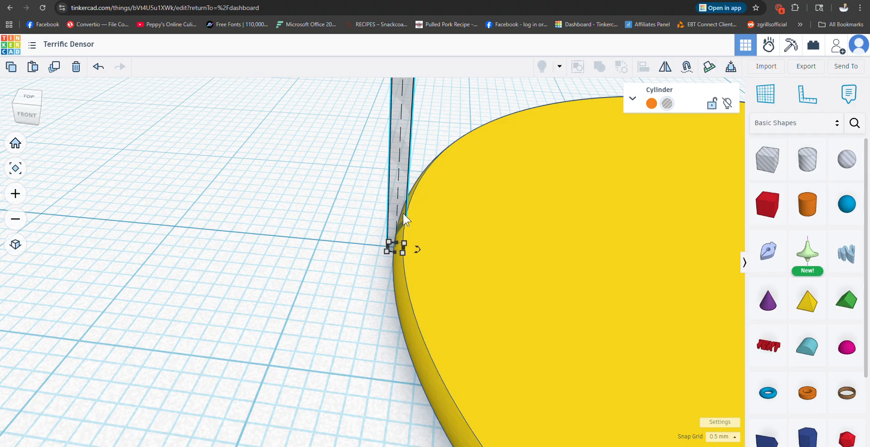
pyautogui.scroll(2, 400, 222)
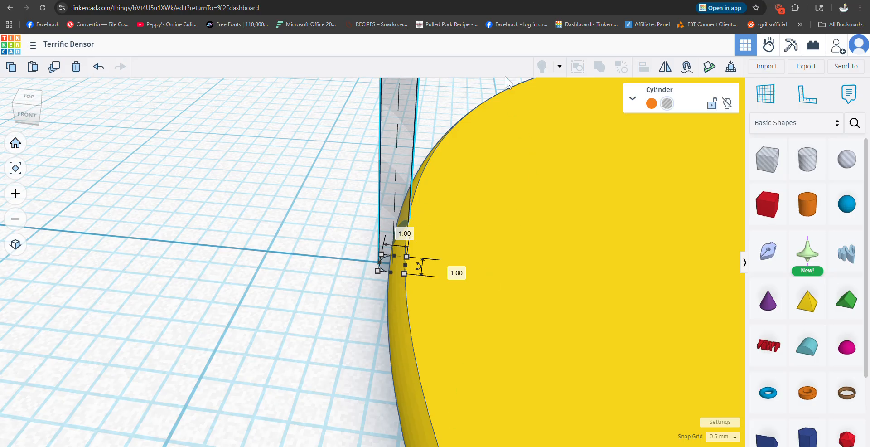
pyautogui.click(325, 150)
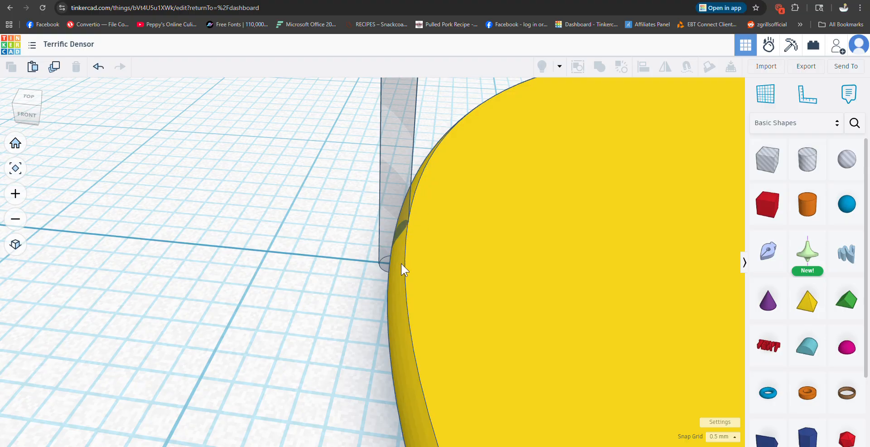
pyautogui.scroll(-10, 361, 260)
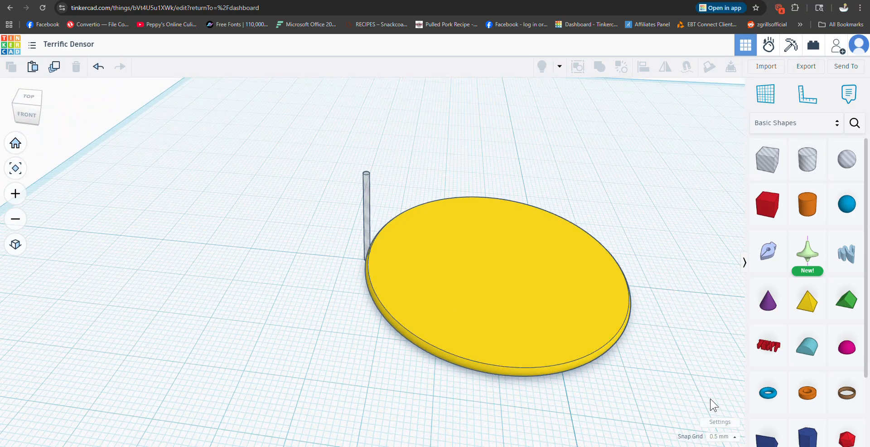
pyautogui.moveTo(627, 386); pyautogui.dragTo(653, 425, button='right')
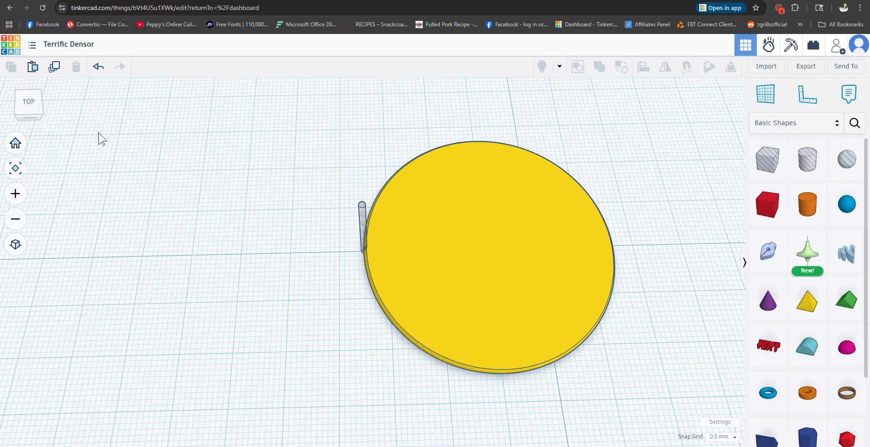
pyautogui.click(363, 210)
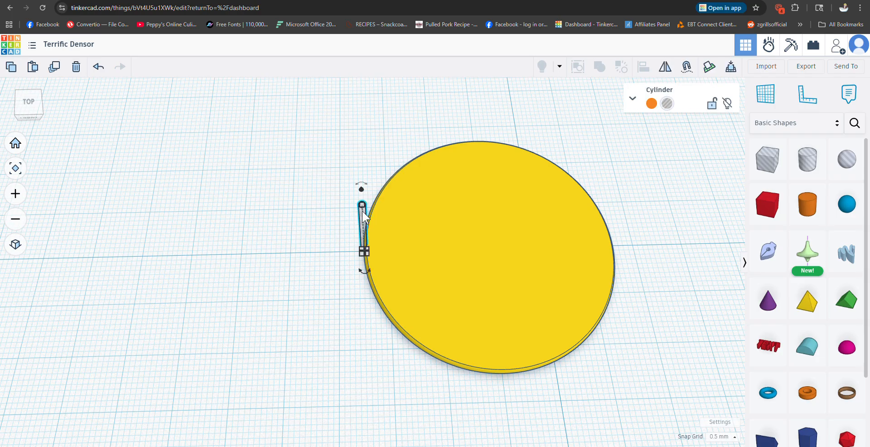
pyautogui.click(55, 67)
pyautogui.moveTo(363, 230); pyautogui.dragTo(456, 238)
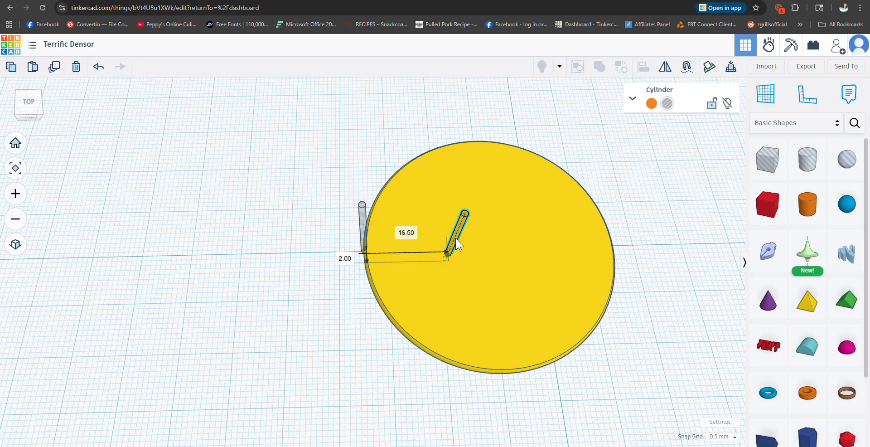
pyautogui.moveTo(456, 239); pyautogui.dragTo(458, 239)
pyautogui.moveTo(459, 238); pyautogui.dragTo(458, 227)
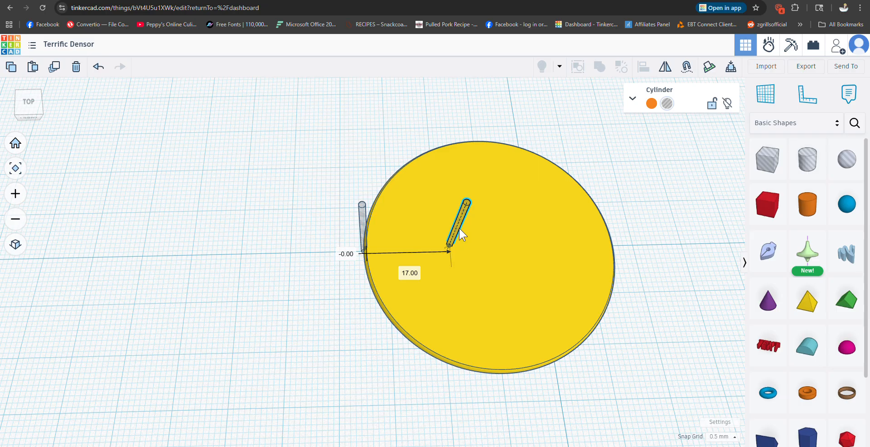
pyautogui.moveTo(460, 227); pyautogui.dragTo(642, 221)
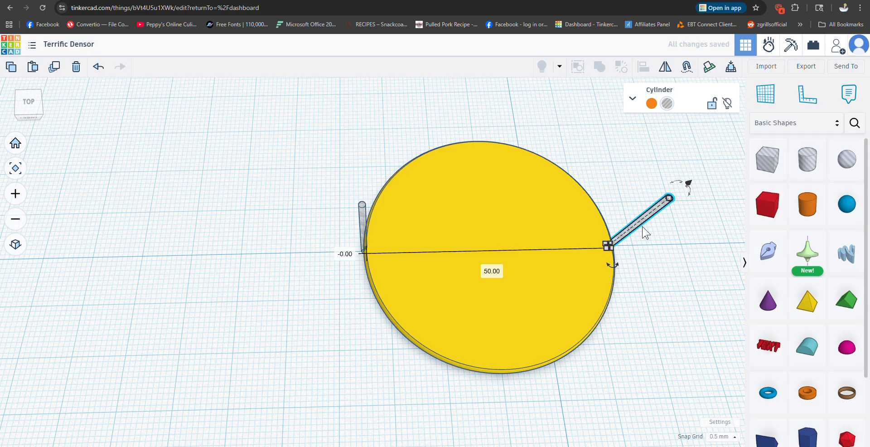
# Step: Examine from several angles how the two opposite hole cylinders overlap the disc's rounded edge
pyautogui.scroll(6, 639, 293)
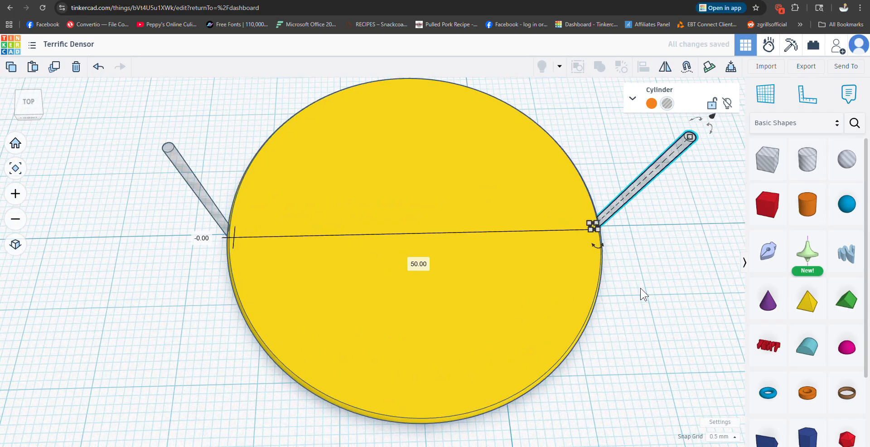
pyautogui.moveTo(652, 288); pyautogui.dragTo(602, 276, button='right')
pyautogui.scroll(3, 545, 195)
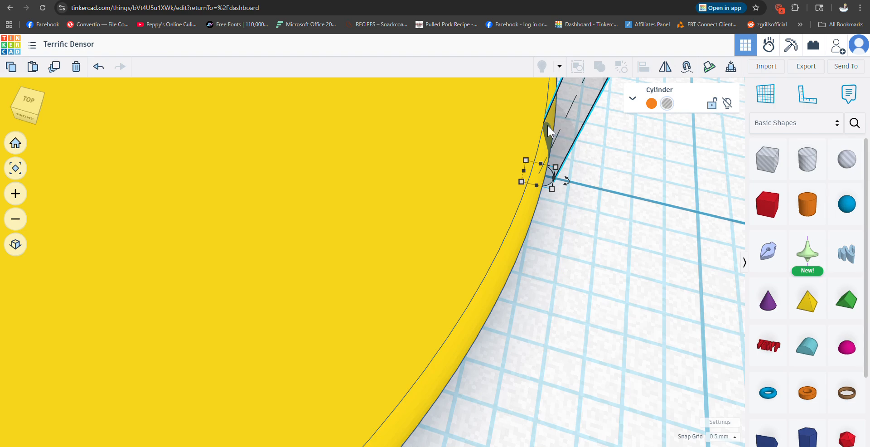
pyautogui.scroll(-6, 542, 297)
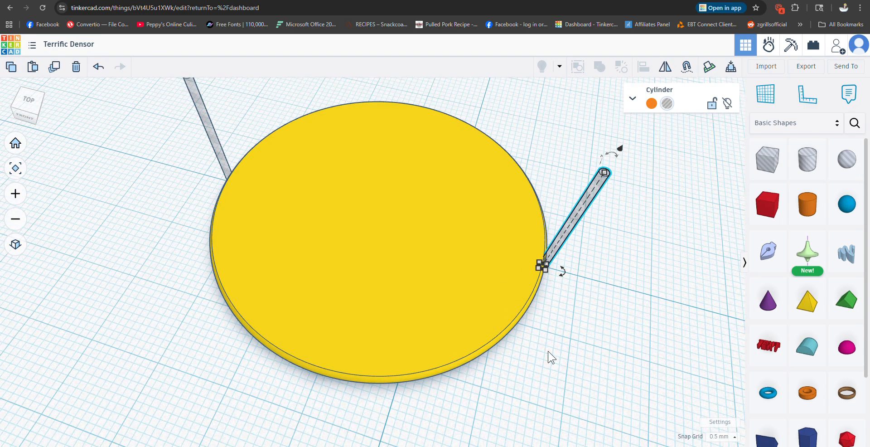
pyautogui.moveTo(548, 352); pyautogui.dragTo(732, 339, button='right')
pyautogui.scroll(6, 141, 368)
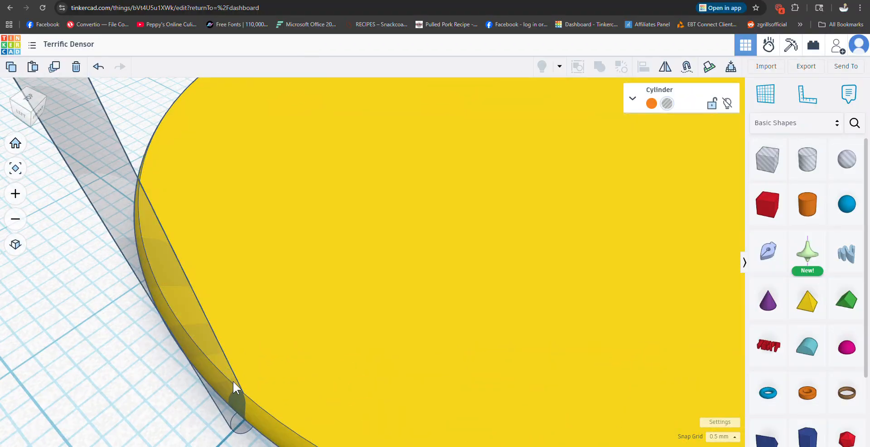
pyautogui.scroll(-6, 233, 383)
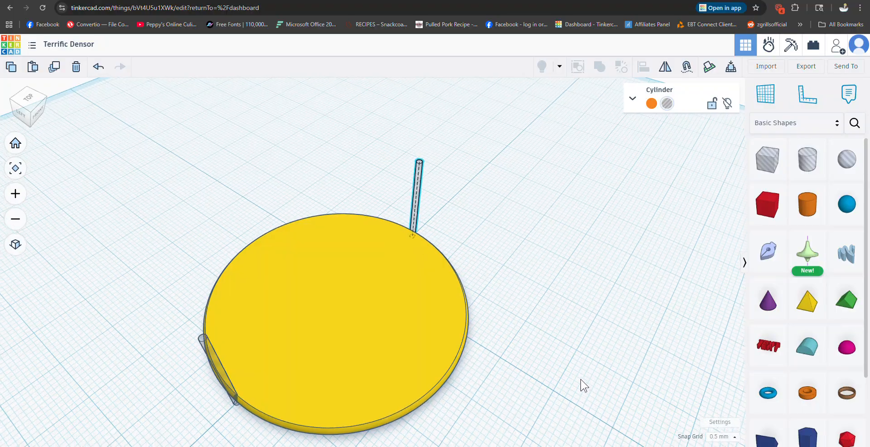
pyautogui.moveTo(584, 385); pyautogui.dragTo(462, 437, button='right')
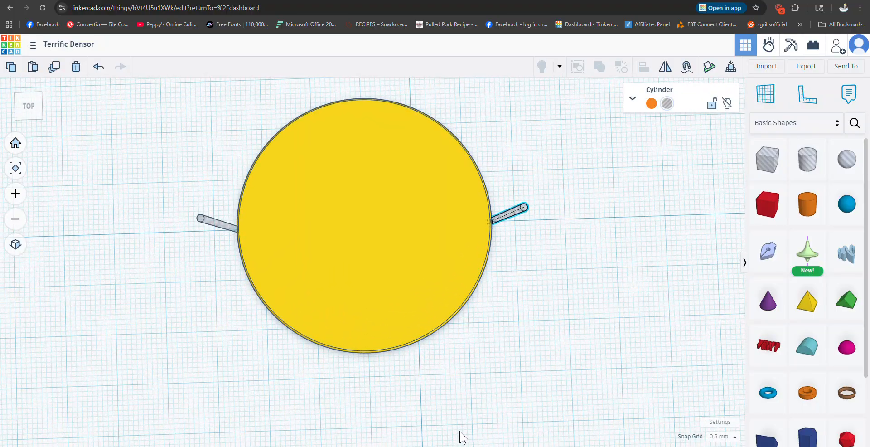
pyautogui.click(556, 324)
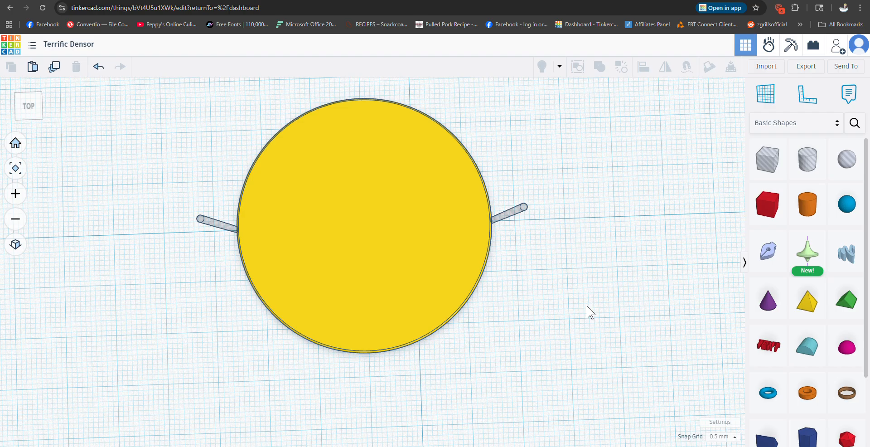
# Step: Bundle the two opposite hole cylinders together
pyautogui.click(199, 219)
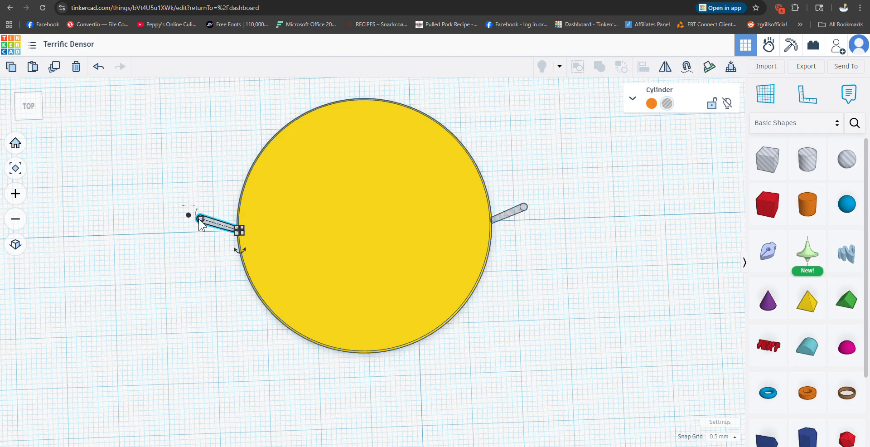
pyautogui.keyDown('shift'); pyautogui.click(523, 209); pyautogui.keyUp('shift')
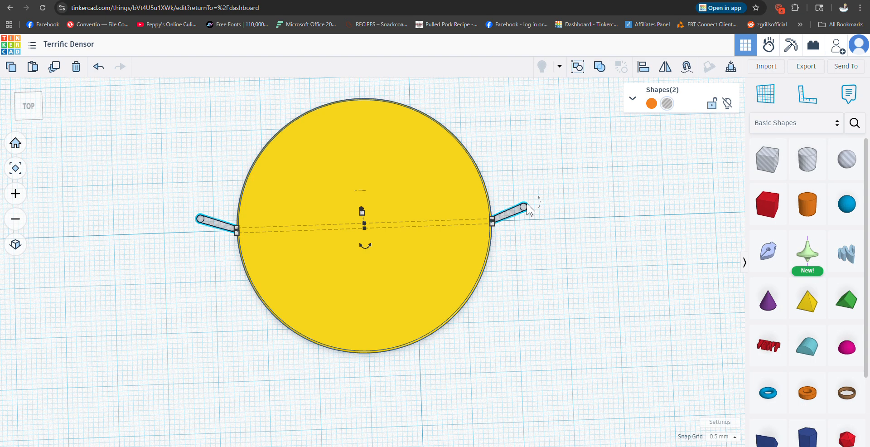
pyautogui.click(578, 67)
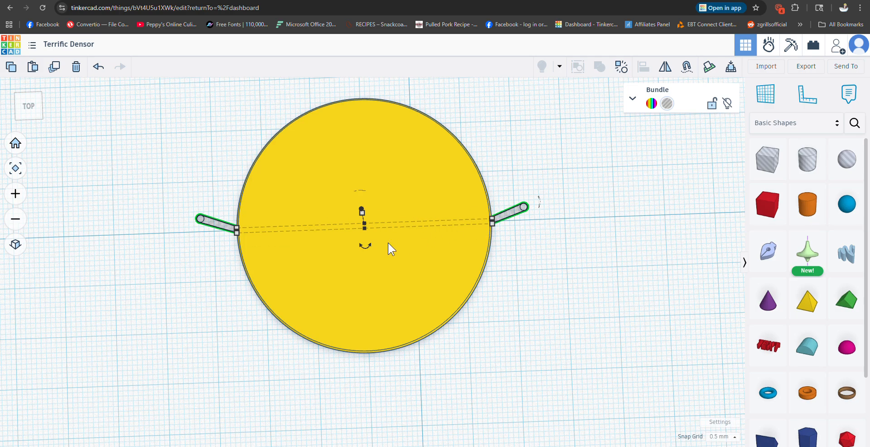
pyautogui.moveTo(372, 249)
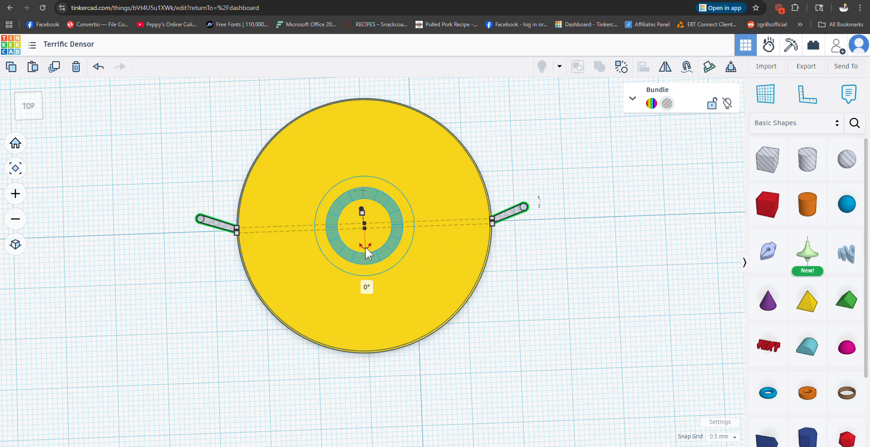
pyautogui.moveTo(365, 247); pyautogui.dragTo(363, 295)
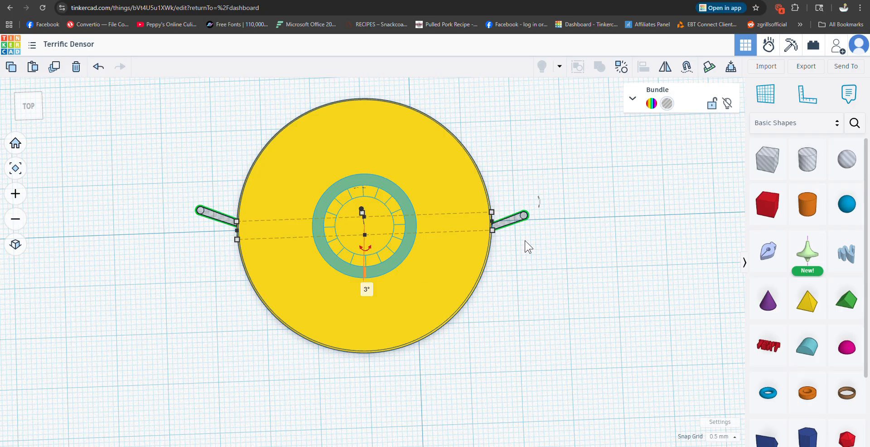
pyautogui.click(98, 67)
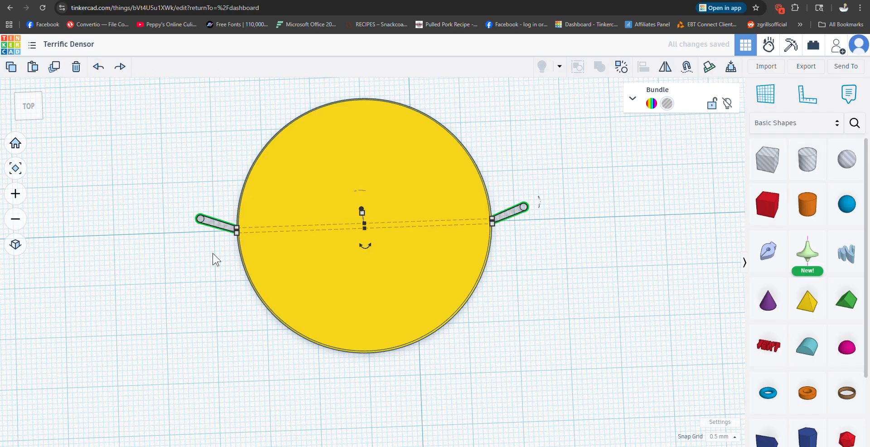
# Step: Duplicate the bundled hole cylinders in place and rotate the copy 3° clockwise in the horizontal plane about the disc's centre
pyautogui.click(55, 69)
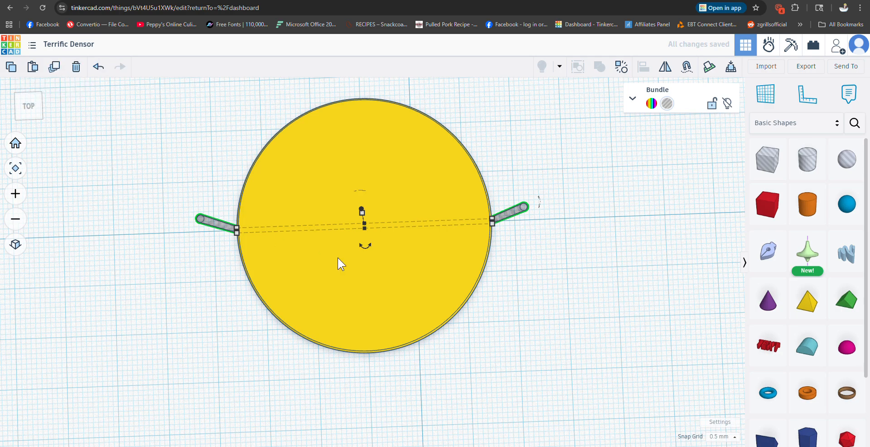
pyautogui.moveTo(370, 249); pyautogui.dragTo(371, 250)
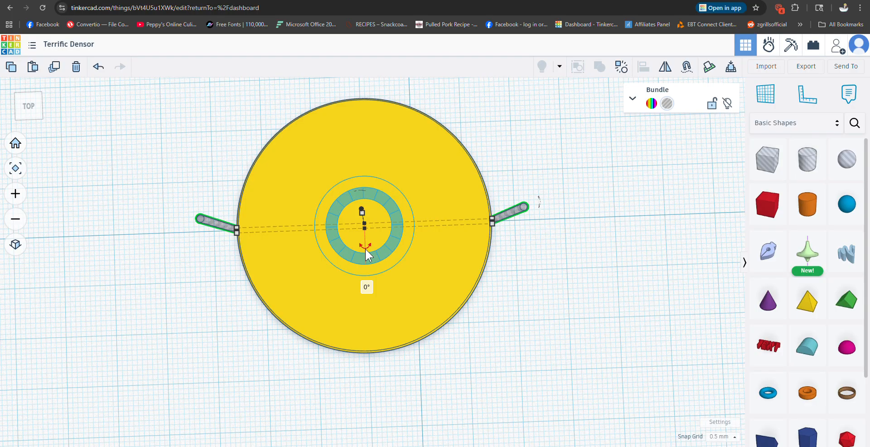
pyautogui.moveTo(365, 249); pyautogui.dragTo(364, 297)
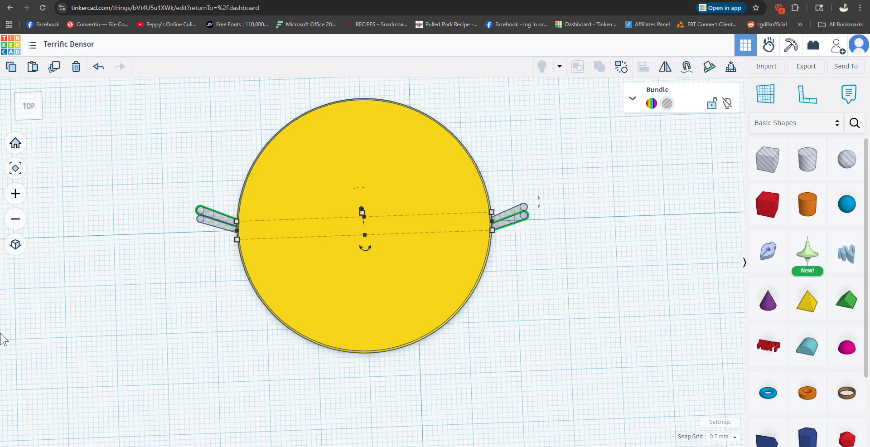
# Step: Repeat the duplicate with its 3° rotation until hole cylinders ring the disc's entire edge, then deselect everything
pyautogui.hotkey('ctrl', 'd')
pyautogui.hotkey('ctrl', 'd')
pyautogui.hotkey('ctrl', 'd')
pyautogui.hotkey('ctrl', 'd')
pyautogui.hotkey('ctrl', 'd')
pyautogui.hotkey('ctrl', 'd')
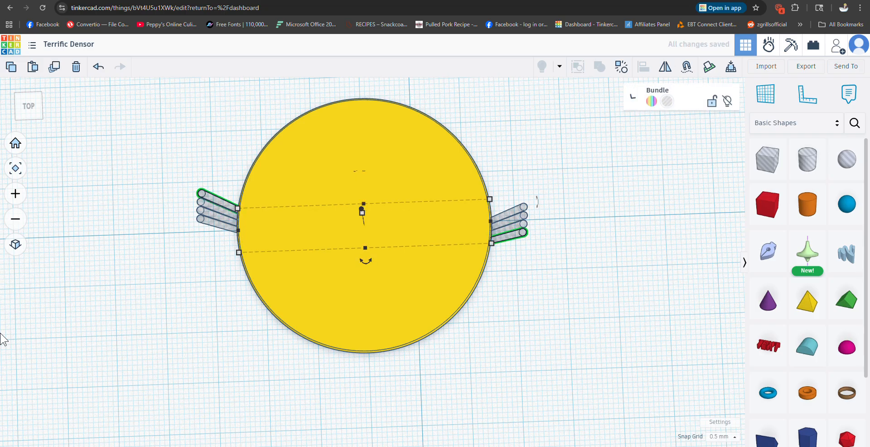
pyautogui.hotkey('ctrl', 'd')
pyautogui.hotkey('ctrl', 'd')
pyautogui.hotkey('ctrl', 'd')
pyautogui.hotkey('ctrl', 'd')
pyautogui.hotkey('ctrl', 'd')
pyautogui.hotkey('ctrl', 'd')
pyautogui.hotkey('ctrl', 'd')
pyautogui.hotkey('ctrl', 'd')
pyautogui.hotkey('ctrl', 'd')
pyautogui.hotkey('ctrl', 'd')
pyautogui.hotkey('ctrl', 'd')
pyautogui.hotkey('ctrl', 'd')
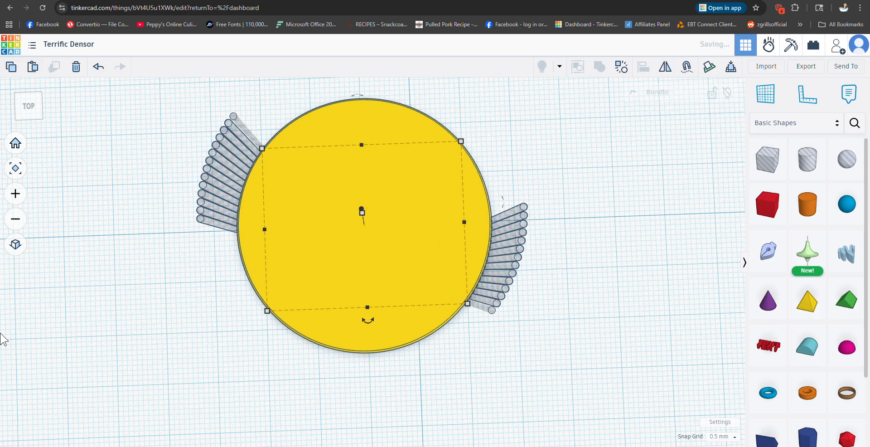
pyautogui.hotkey('ctrl', 'd')
pyautogui.hotkey('ctrl', 'd')
pyautogui.hotkey('ctrl', 'd')
pyautogui.hotkey('ctrl', 'd')
pyautogui.hotkey('ctrl', 'd')
pyautogui.hotkey('ctrl', 'd')
pyautogui.hotkey('ctrl', 'd')
pyautogui.hotkey('ctrl', 'd')
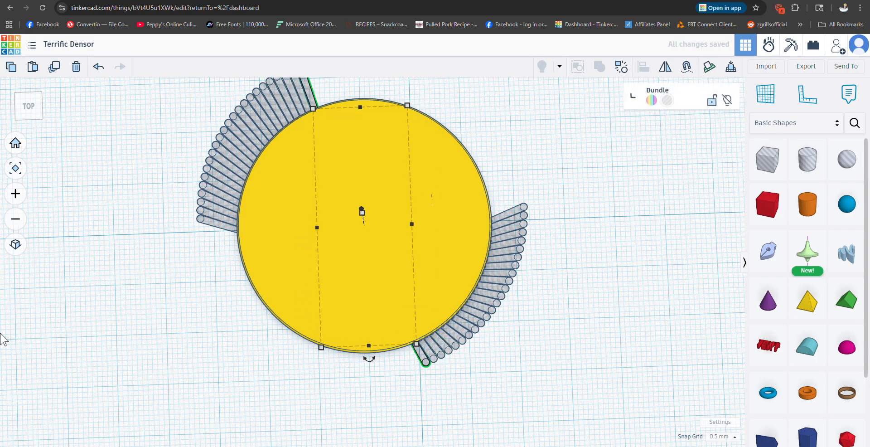
pyautogui.hotkey('ctrl', 'd')
pyautogui.hotkey('ctrl', 'd')
pyautogui.hotkey('ctrl', 'd')
pyautogui.hotkey('ctrl', 'd')
pyautogui.hotkey('ctrl', 'd')
pyautogui.hotkey('ctrl', 'd')
pyautogui.hotkey('ctrl', 'd')
pyautogui.hotkey('ctrl', 'd')
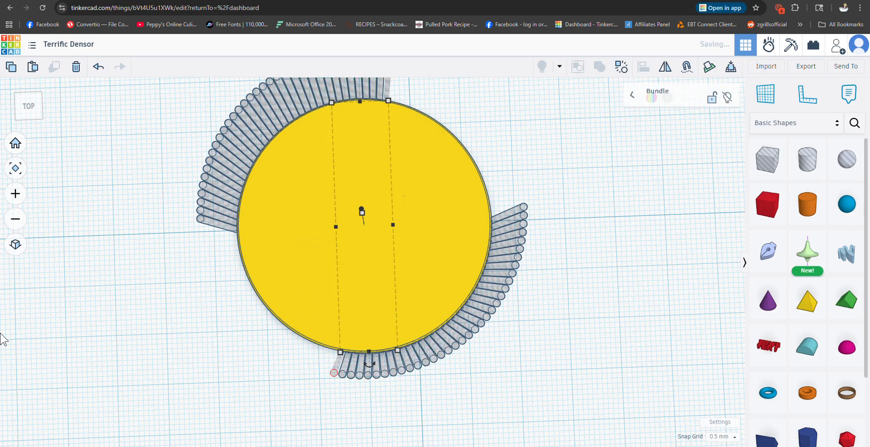
pyautogui.hotkey('ctrl', 'd')
pyautogui.hotkey('ctrl', 'd')
pyautogui.hotkey('ctrl', 'd')
pyautogui.hotkey('ctrl', 'd')
pyautogui.hotkey('ctrl', 'd')
pyautogui.hotkey('ctrl', 'd')
pyautogui.hotkey('ctrl', 'd')
pyautogui.hotkey('ctrl', 'd')
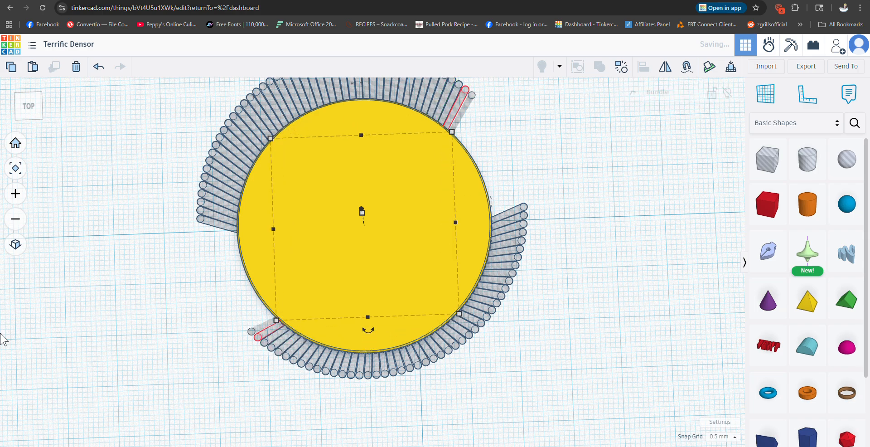
pyautogui.hotkey('ctrl', 'd')
pyautogui.hotkey('ctrl', 'd')
pyautogui.hotkey('ctrl', 'd')
pyautogui.hotkey('ctrl', 'd')
pyautogui.hotkey('ctrl', 'd')
pyautogui.hotkey('ctrl', 'd')
pyautogui.hotkey('ctrl', 'd')
pyautogui.hotkey('ctrl', 'd')
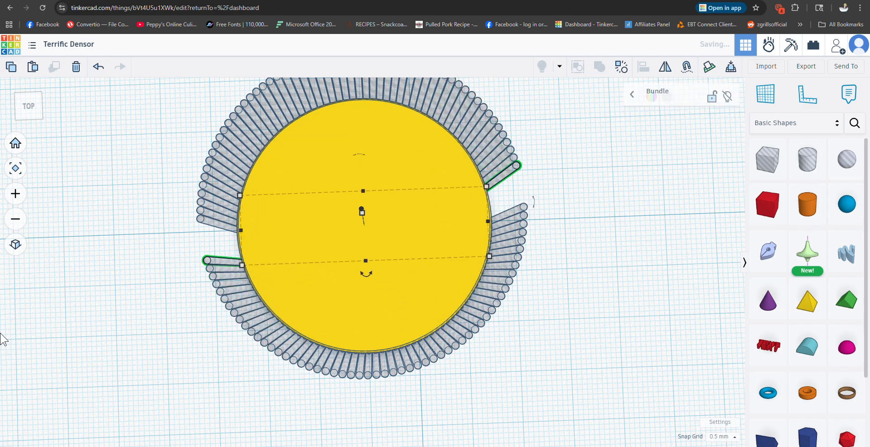
pyautogui.hotkey('ctrl', 'd')
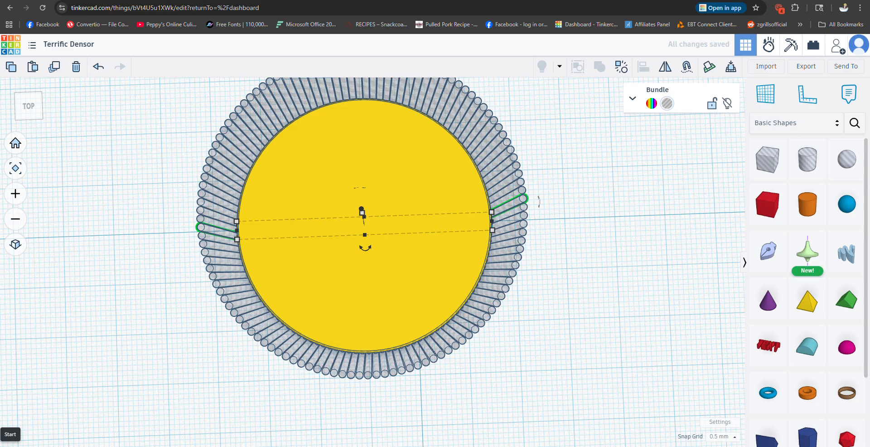
pyautogui.moveTo(560, 334)
pyautogui.mouseDown(button='right')
pyautogui.moveTo(549, 312)
pyautogui.moveTo(561, 307)
pyautogui.moveTo(654, 297)
pyautogui.moveTo(666, 287)
pyautogui.moveTo(594, 240)
pyautogui.moveTo(313, 230)
pyautogui.moveTo(442, 255)
pyautogui.moveTo(555, 307)
pyautogui.moveTo(554, 339)
pyautogui.mouseUp(button='right')
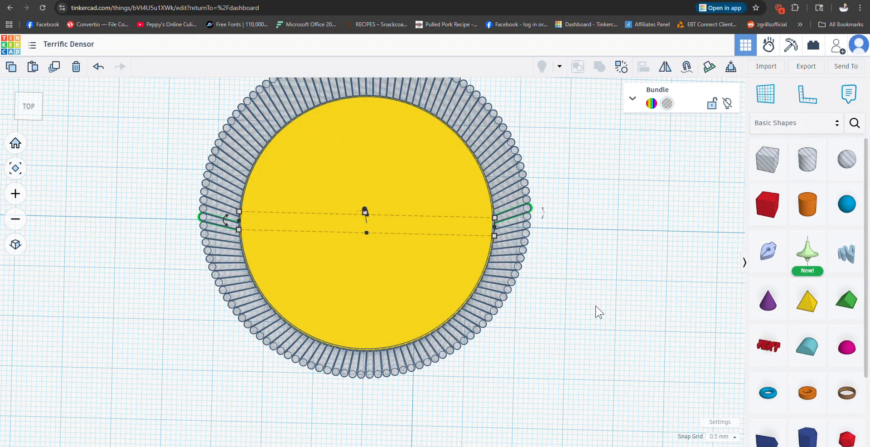
pyautogui.click(596, 312)
pyautogui.scroll(2, 584, 303)
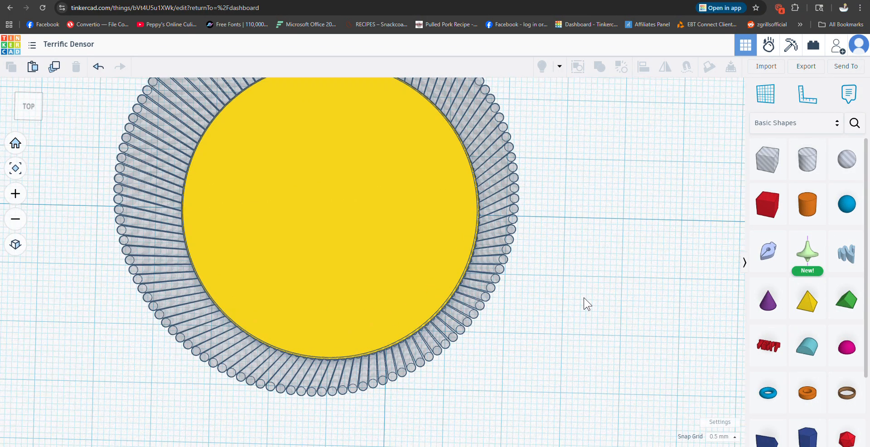
# Step: Union-group the disc with the entire ring of hole cylinders to cut the edge notches, and deselect the result
pyautogui.scroll(-4, 584, 302)
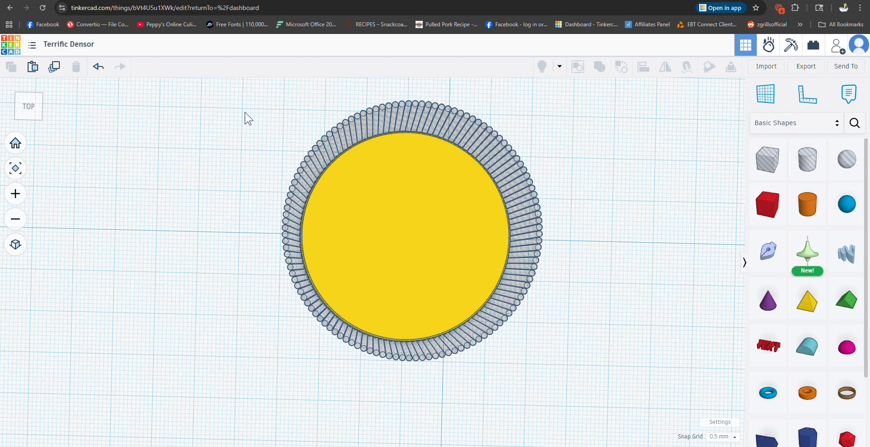
pyautogui.moveTo(237, 113); pyautogui.dragTo(608, 363)
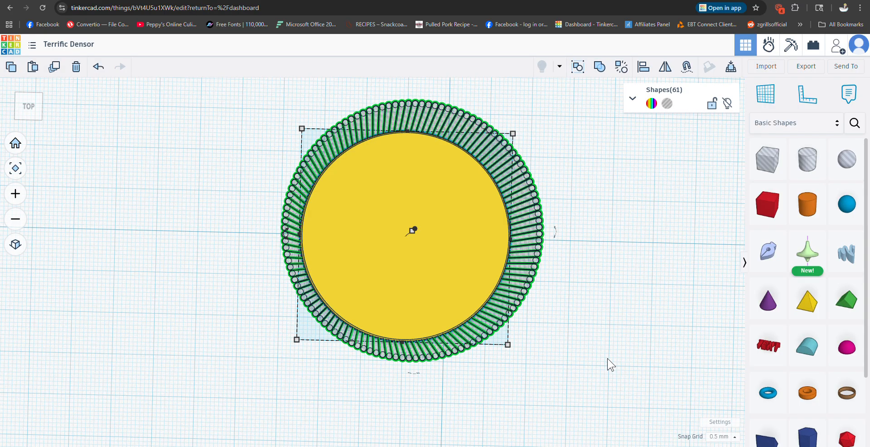
pyautogui.click(599, 67)
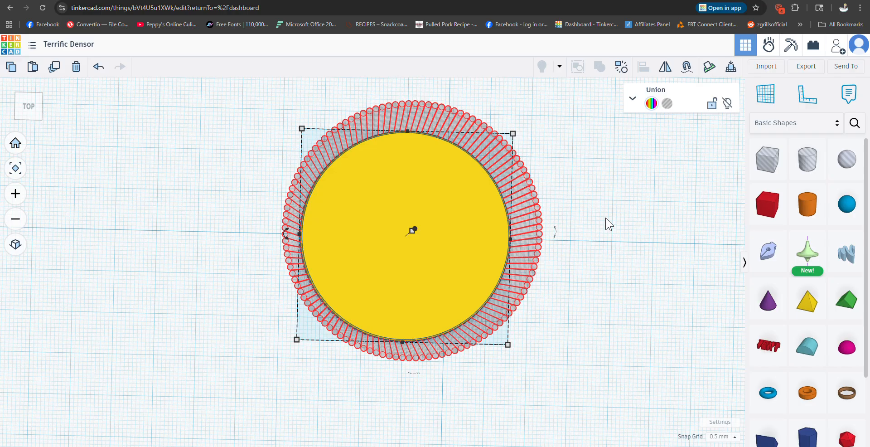
pyautogui.scroll(-5, 608, 223)
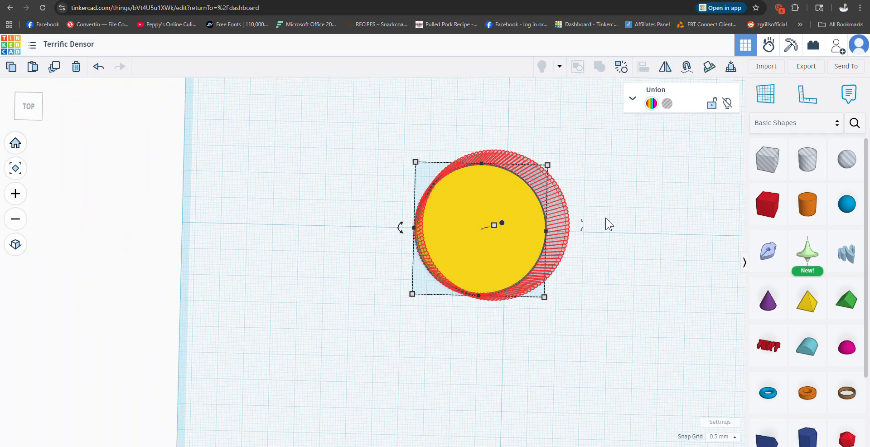
pyautogui.scroll(3, 608, 223)
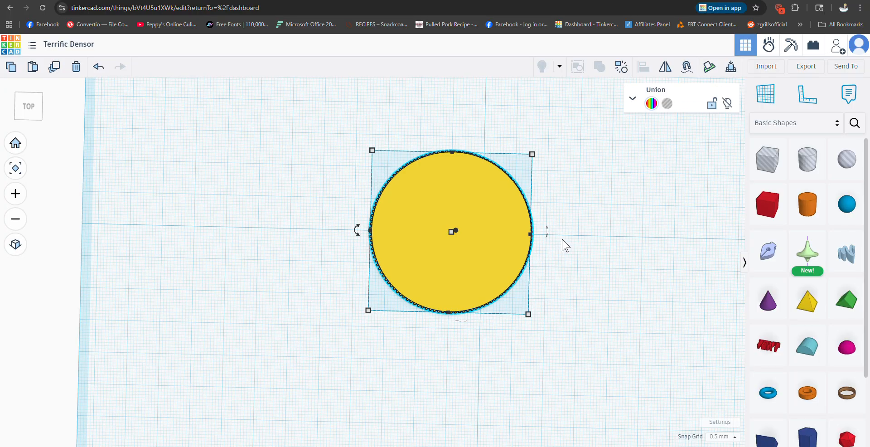
pyautogui.scroll(1, 562, 245)
pyautogui.scroll(4, 563, 243)
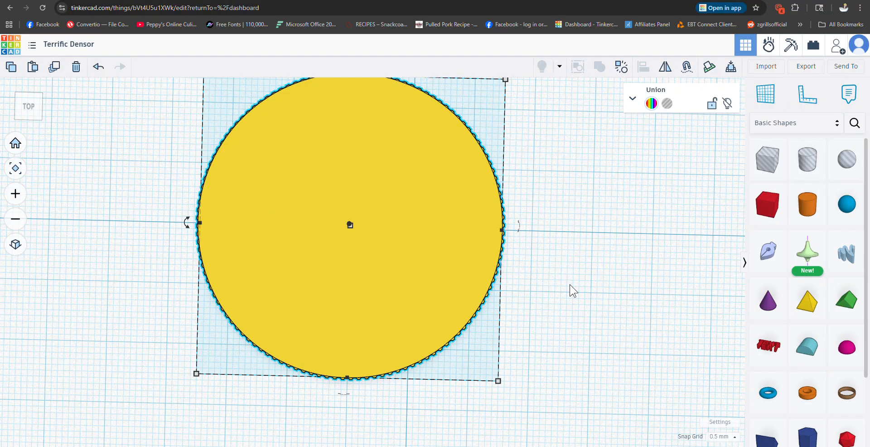
pyautogui.click(572, 289)
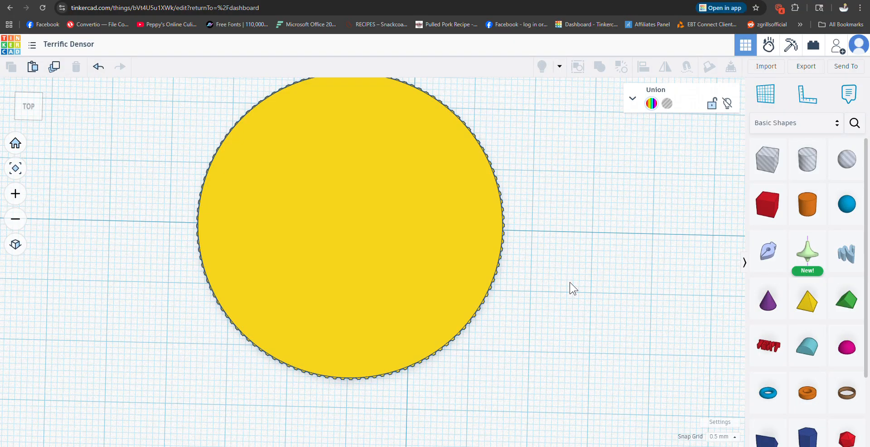
# Step: Try moving the notched disc across the workplane, and undo the move
pyautogui.moveTo(571, 289); pyautogui.dragTo(365, 221, button='right')
pyautogui.moveTo(665, 256); pyautogui.dragTo(612, 316, button='right')
pyautogui.scroll(-3, 614, 315)
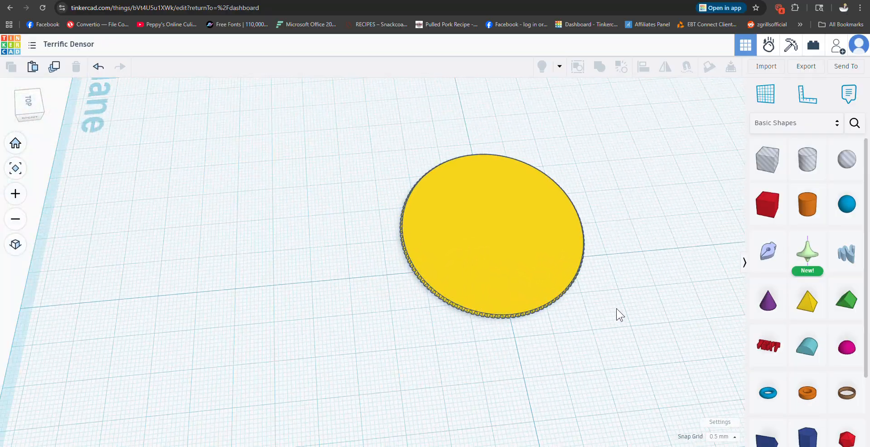
pyautogui.moveTo(498, 349); pyautogui.dragTo(634, 350, button='right')
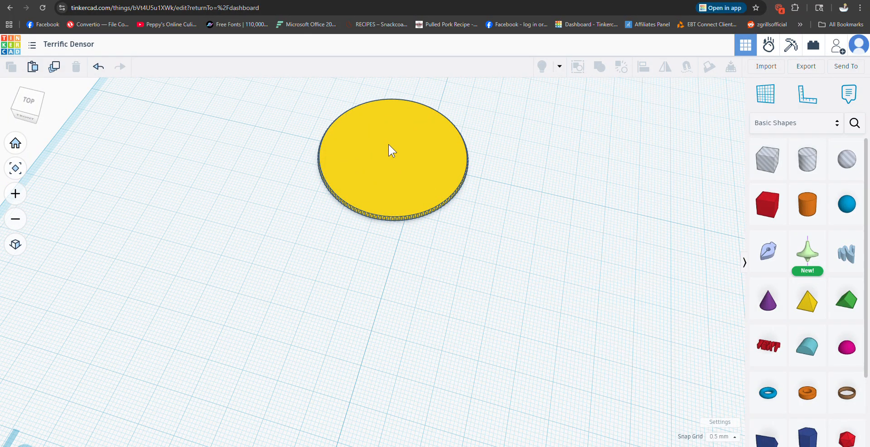
pyautogui.moveTo(388, 144); pyautogui.dragTo(448, 211)
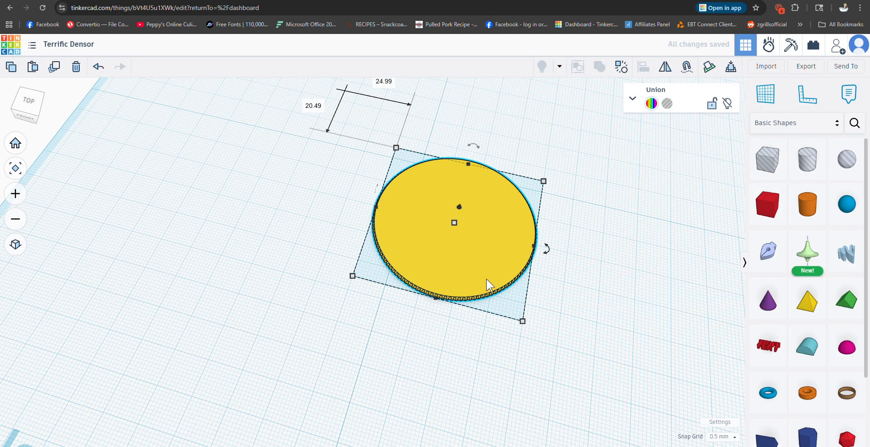
pyautogui.hotkey('ctrl', 'z')
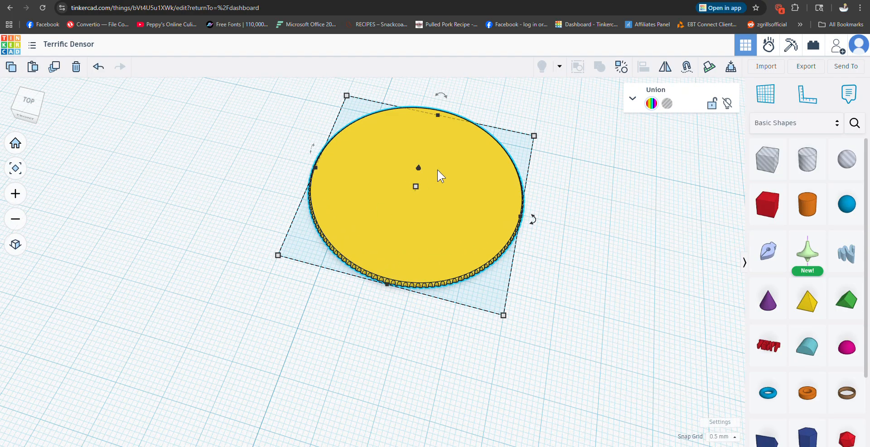
# Step: Place a solid cylinder on the top face of the notched disc, near its middle
pyautogui.moveTo(541, 297); pyautogui.dragTo(566, 299, button='right')
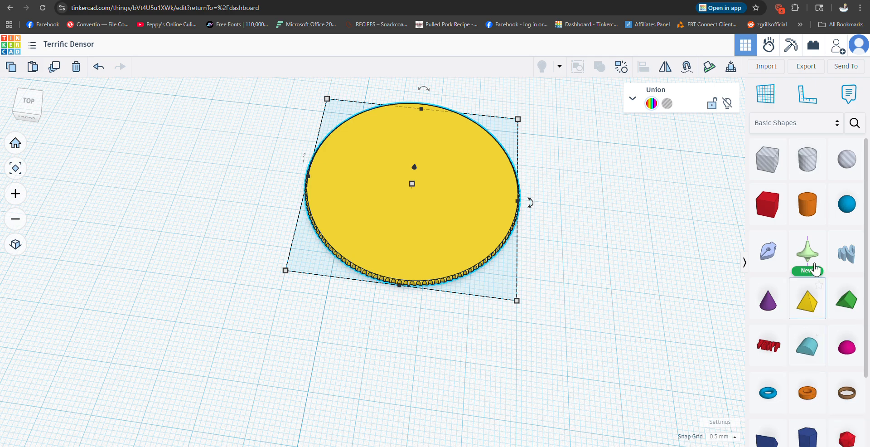
pyautogui.click(807, 203)
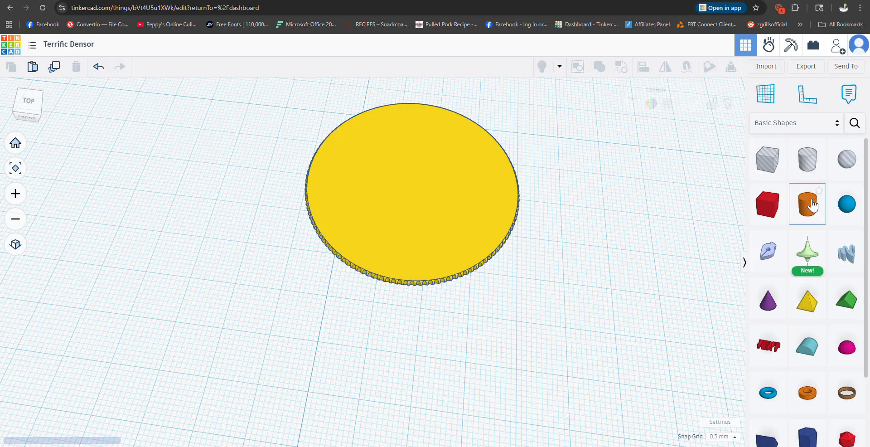
pyautogui.click(417, 183)
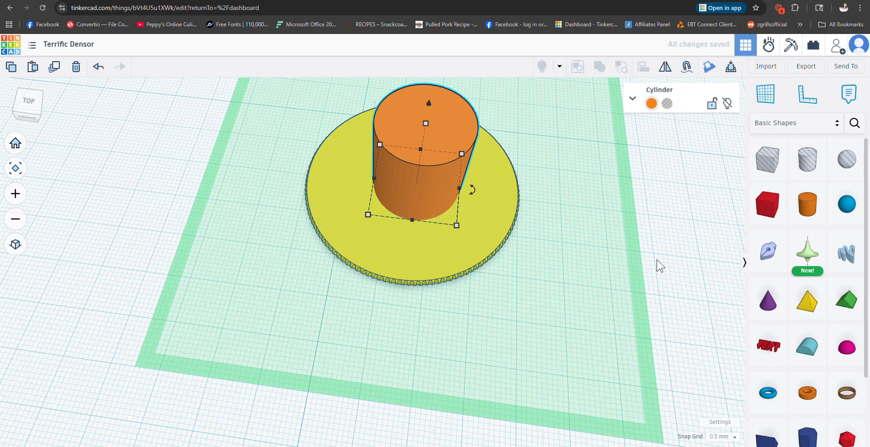
pyautogui.moveTo(684, 233); pyautogui.dragTo(687, 253, button='right')
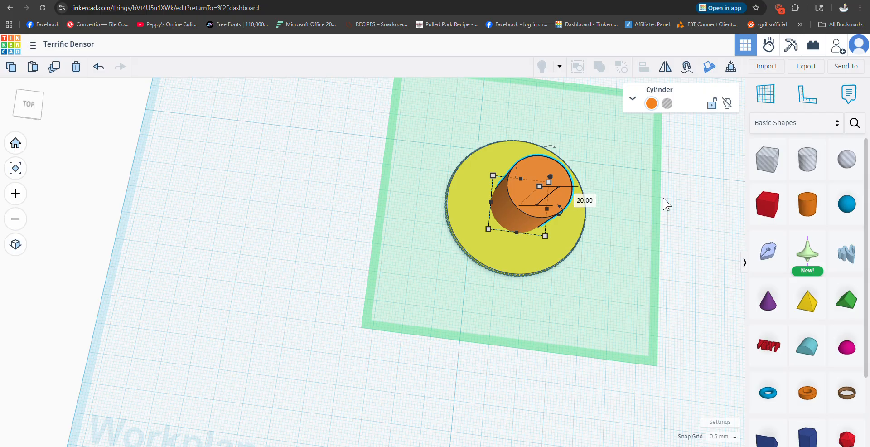
# Step: Align the cylinder and the notched disc to a common centre in both horizontal directions, and deselect them
pyautogui.click(345, 142)
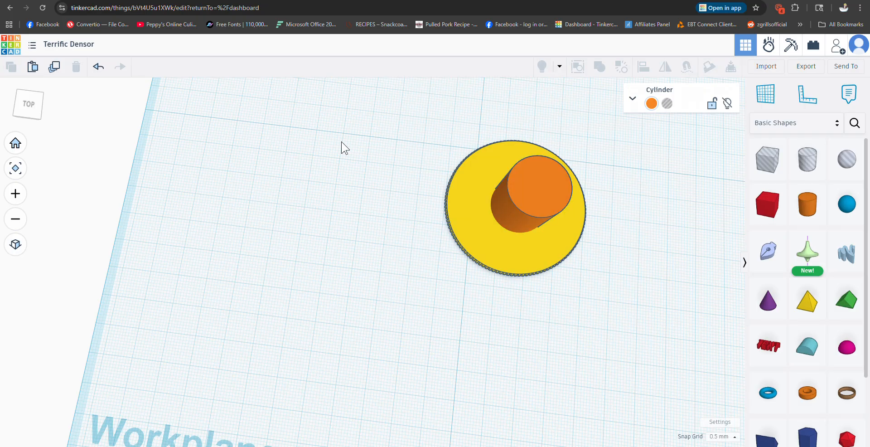
pyautogui.moveTo(460, 128); pyautogui.dragTo(622, 292)
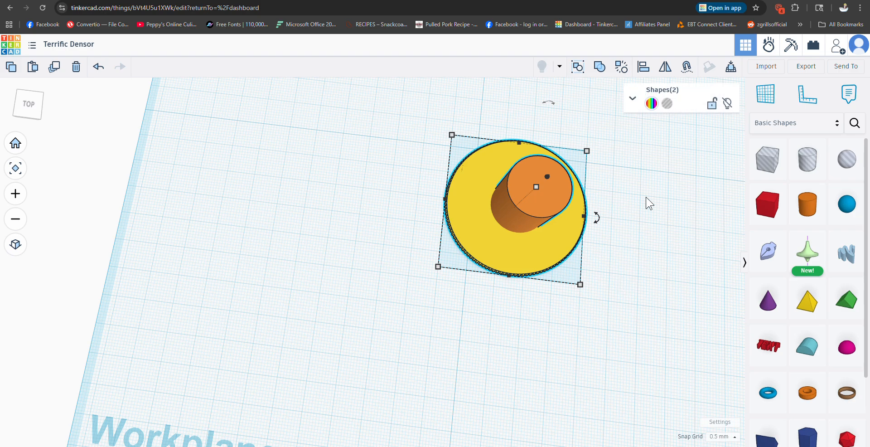
pyautogui.click(640, 67)
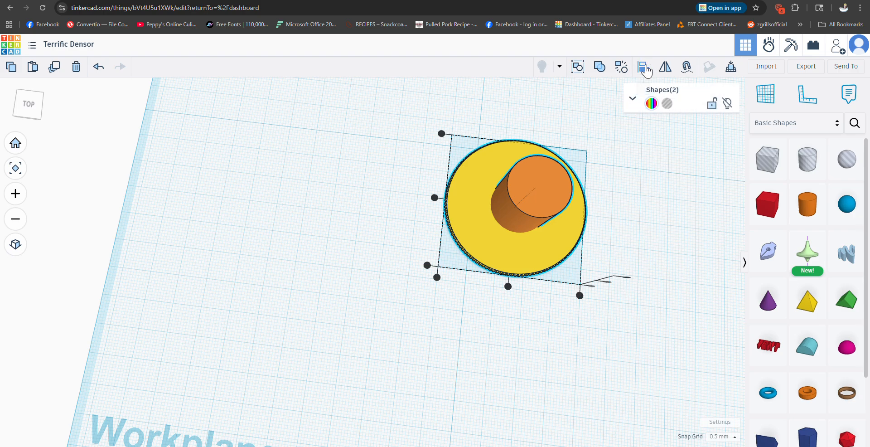
pyautogui.click(508, 287)
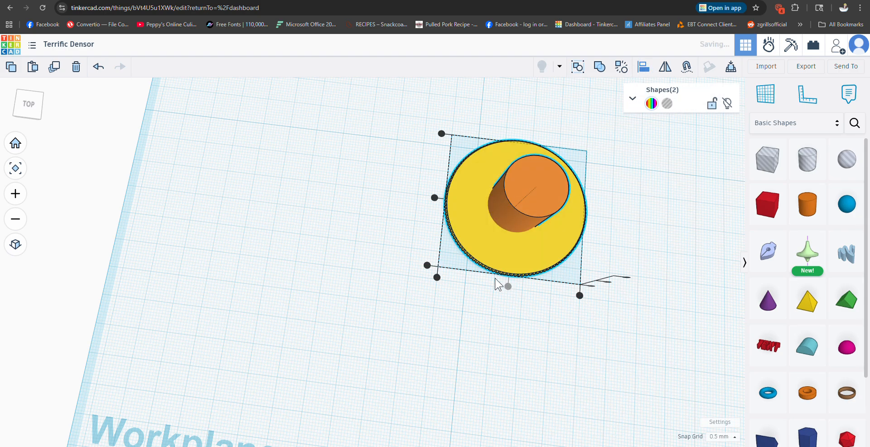
pyautogui.click(434, 198)
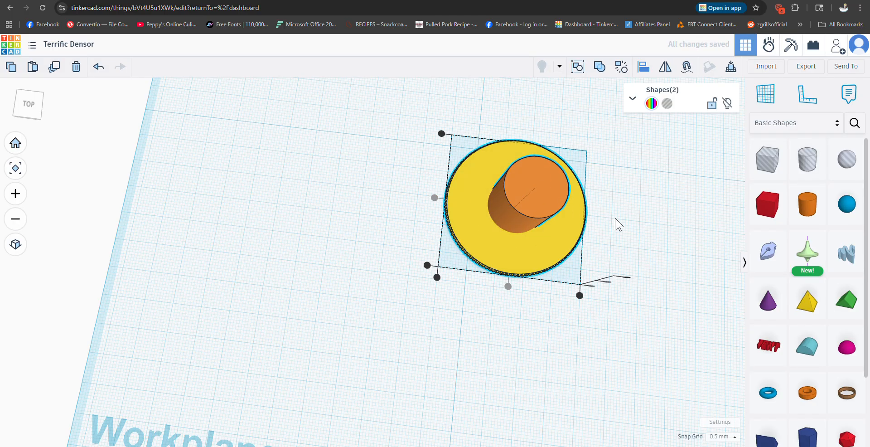
pyautogui.click(639, 233)
# Step: Set the height of the cylinder on top of the disc to 0.5 mm
pyautogui.moveTo(655, 249); pyautogui.dragTo(670, 218, button='right')
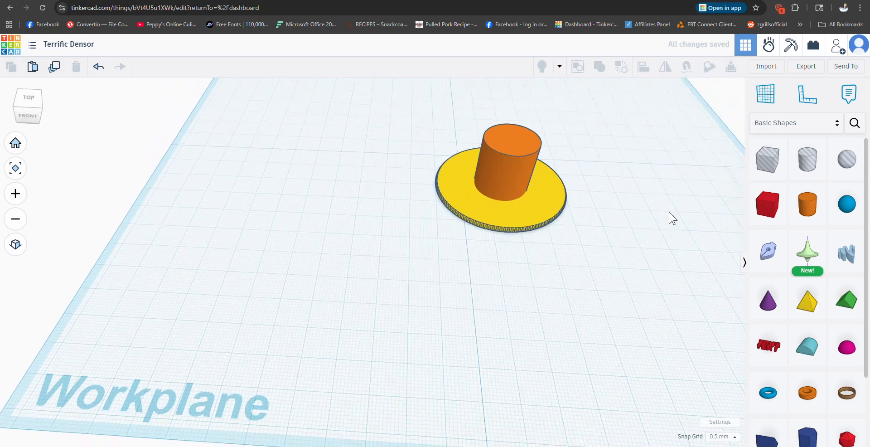
pyautogui.click(510, 134)
pyautogui.click(549, 161)
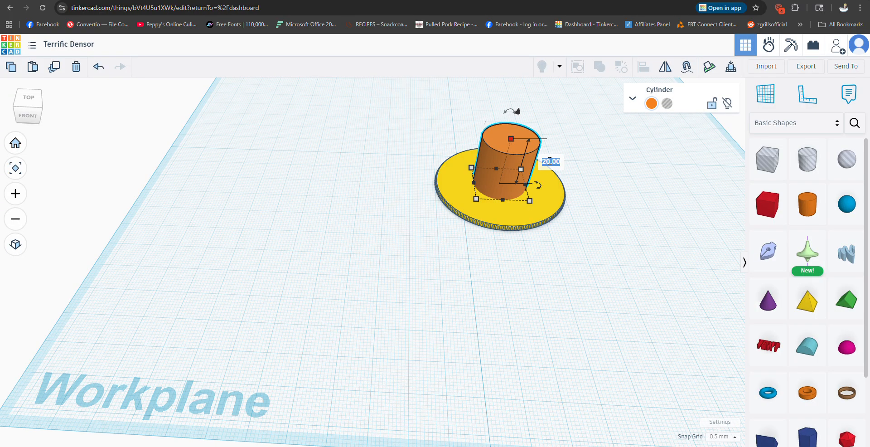
pyautogui.press('BackSpace')
pyautogui.write('.5')
pyautogui.press('Return')
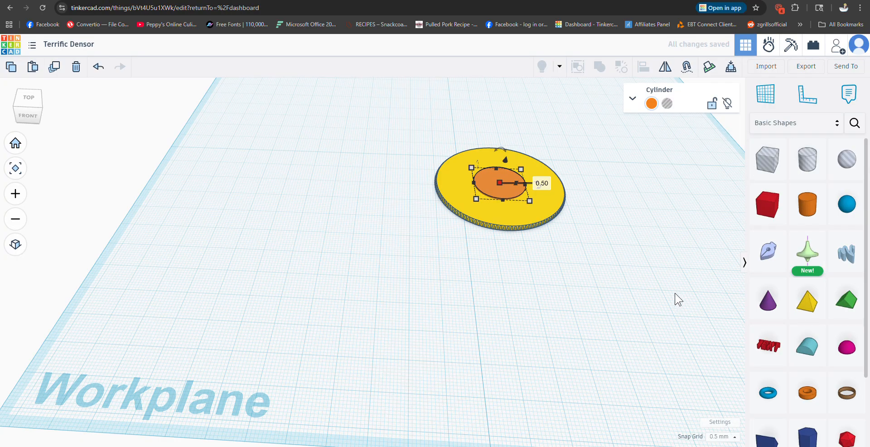
# Step: Examine the thin raised cylinder on the notched disc up close from different angles, with nothing selected at the end
pyautogui.scroll(2, 578, 219)
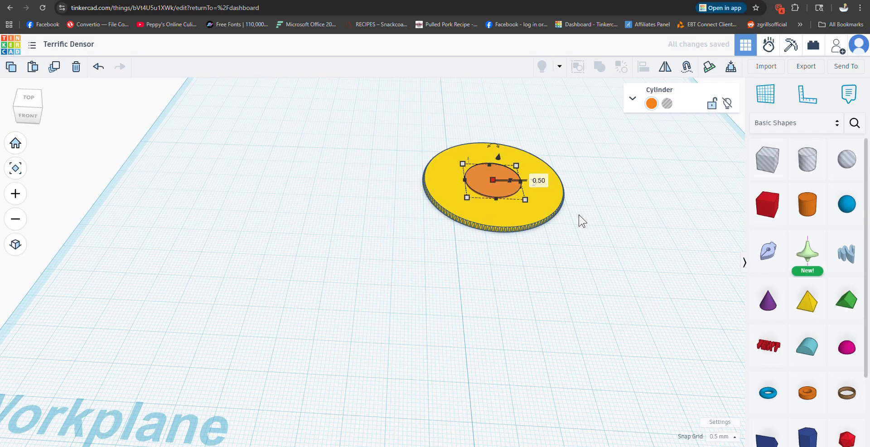
pyautogui.scroll(2, 582, 221)
pyautogui.scroll(1, 582, 220)
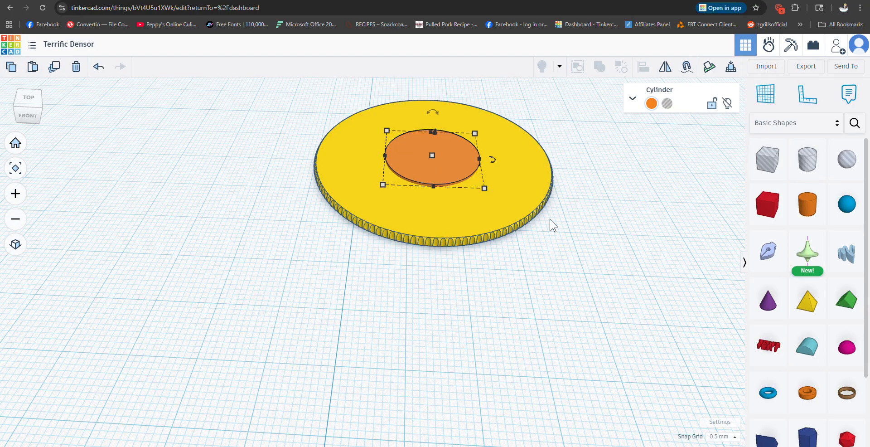
pyautogui.moveTo(551, 224); pyautogui.dragTo(576, 254, button='right')
pyautogui.scroll(1, 556, 195)
pyautogui.scroll(-2, 580, 254)
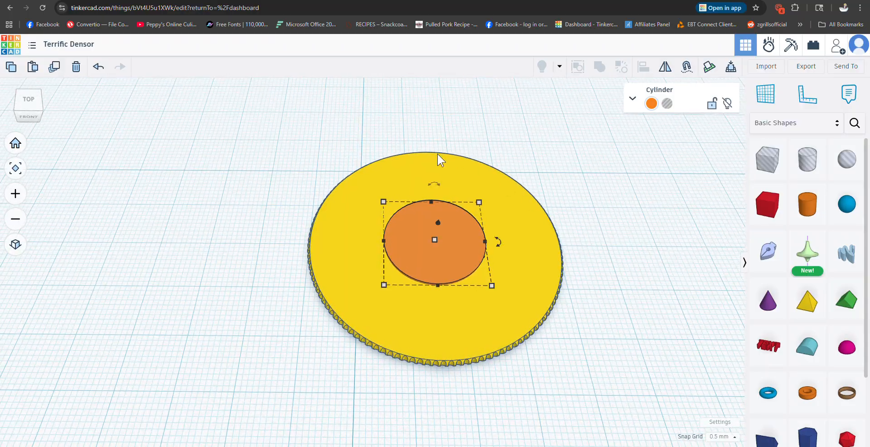
pyautogui.click(630, 246)
pyautogui.moveTo(629, 250)
pyautogui.mouseDown(button='right')
pyautogui.moveTo(629, 233)
pyautogui.moveTo(625, 247)
pyautogui.mouseUp(button='right')
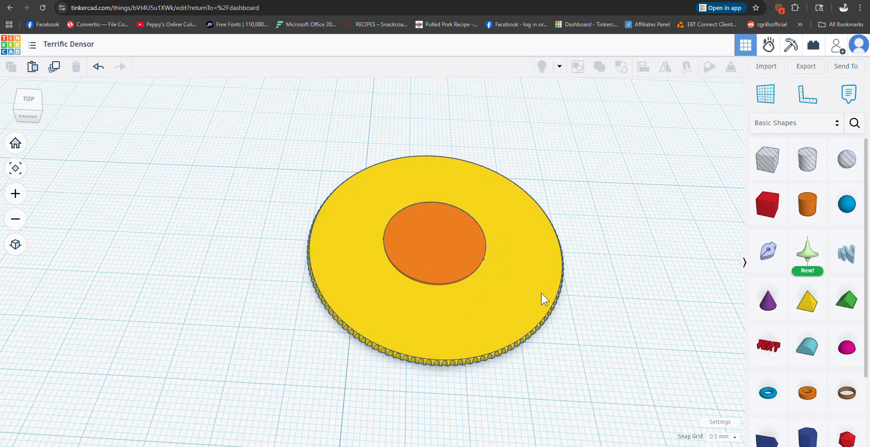
# Step: Union-group the notched disc with the thin cylinder on its face, and deselect the combined shape
pyautogui.moveTo(278, 145); pyautogui.dragTo(588, 383)
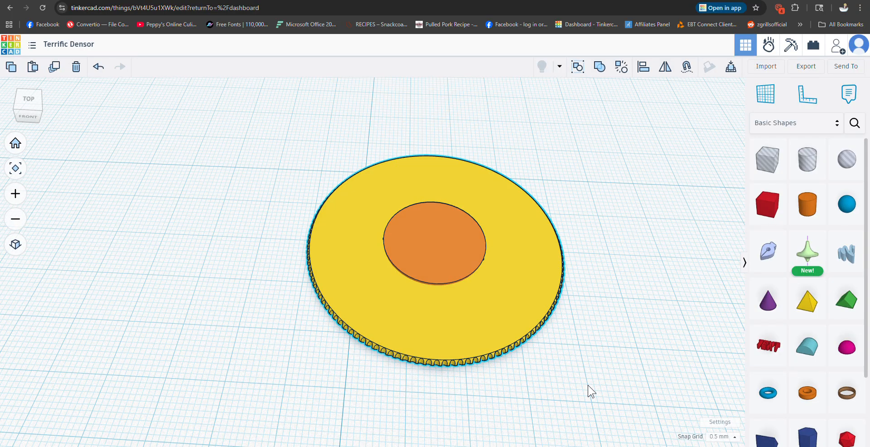
pyautogui.click(598, 70)
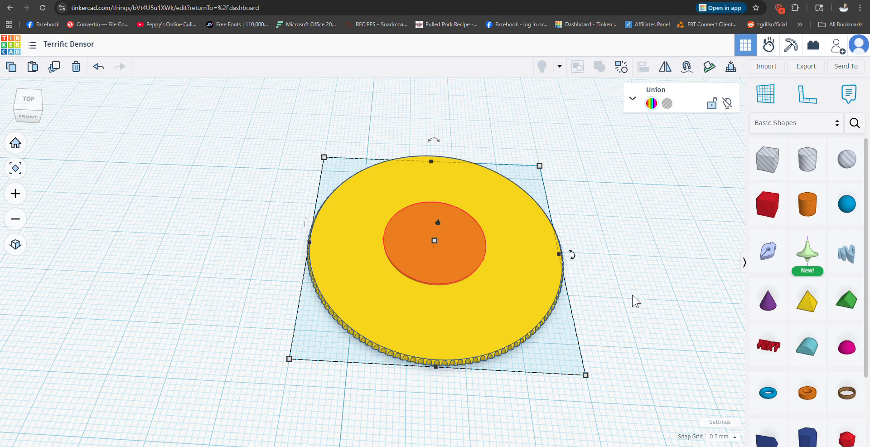
pyautogui.scroll(3, 636, 301)
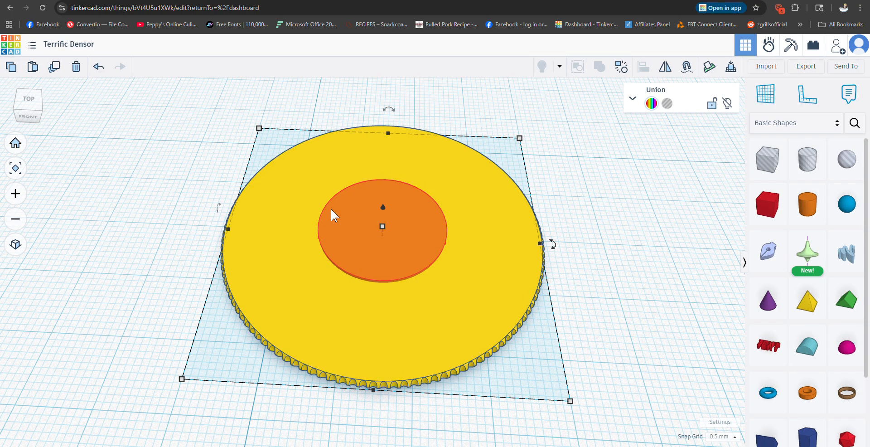
pyautogui.click(327, 262)
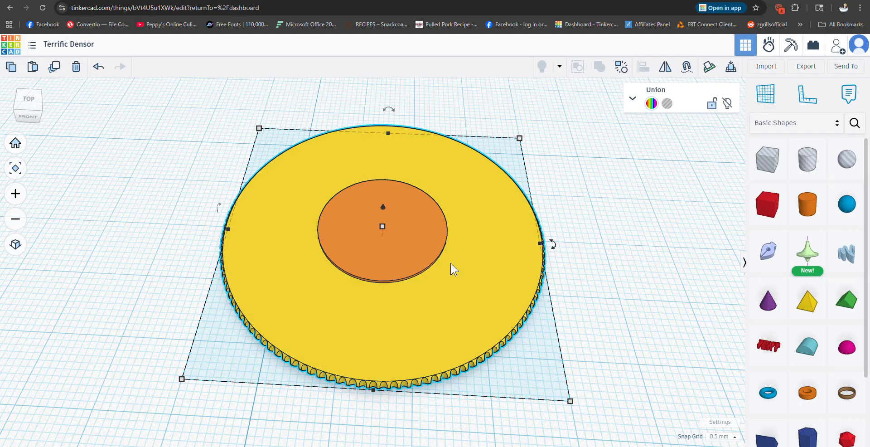
pyautogui.click(588, 235)
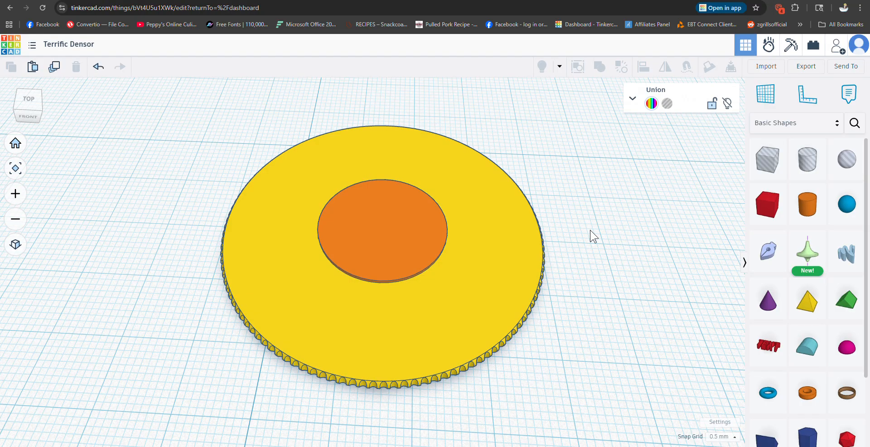
pyautogui.moveTo(588, 235); pyautogui.dragTo(592, 257, button='right')
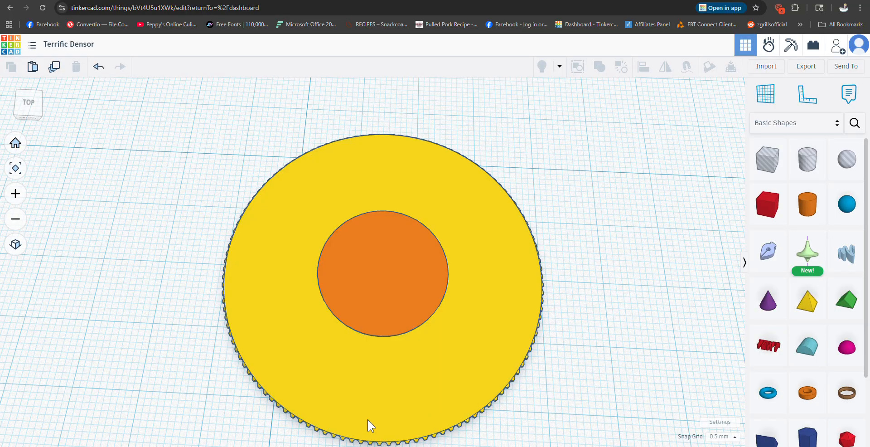
pyautogui.scroll(-3, 631, 238)
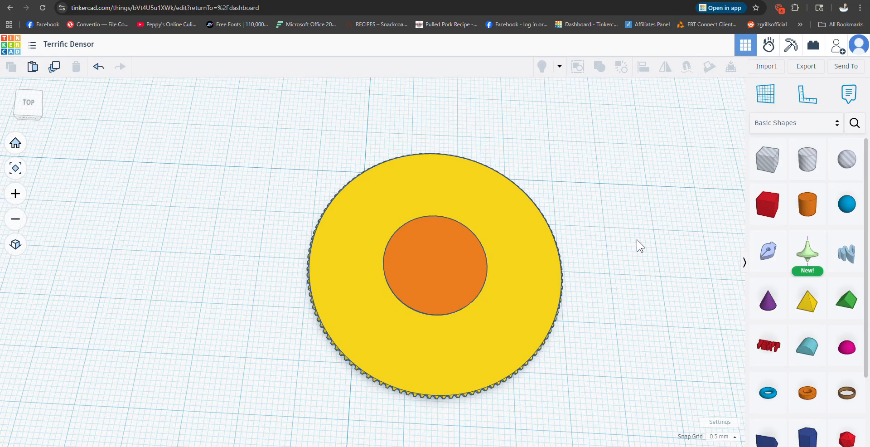